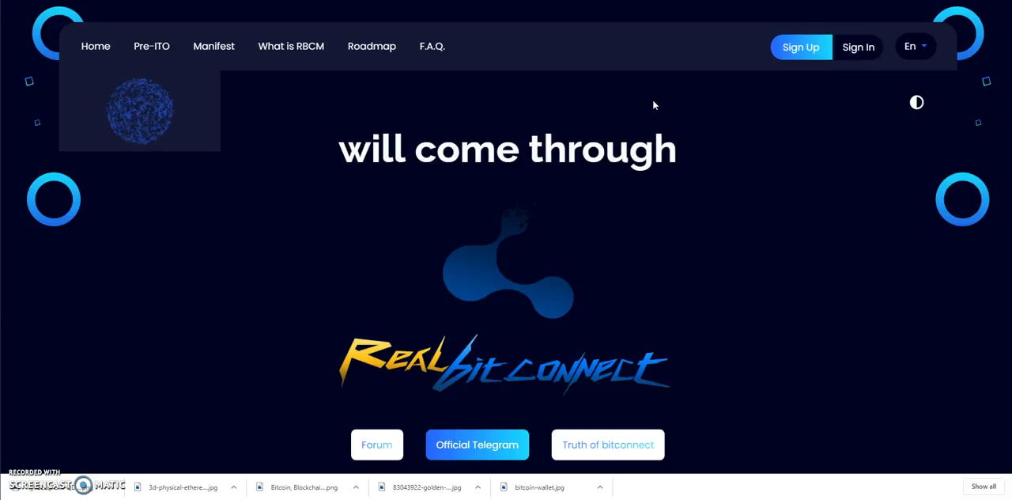
Return to the landing page, then open the dashboard showing RBCM at 2.5 USDT with zero balances
left_click(646, 103)
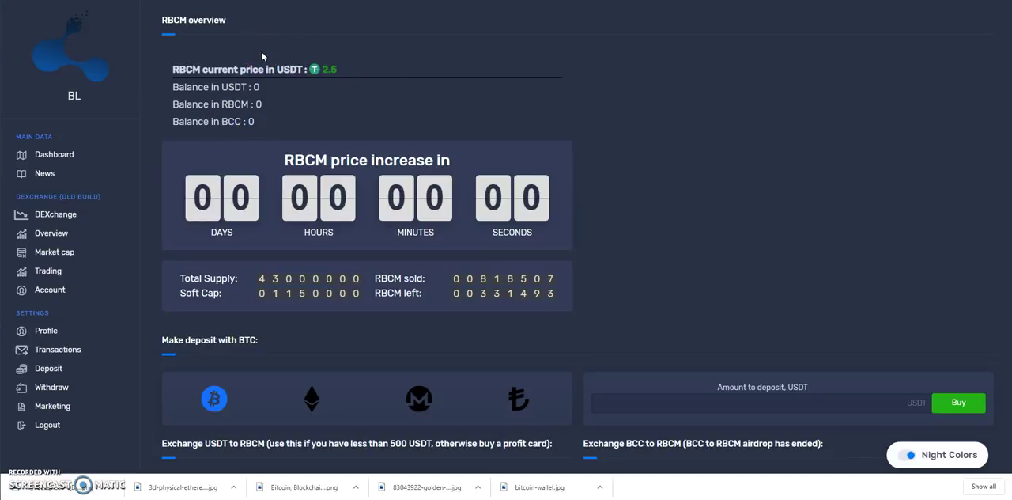
left_click(219, 6)
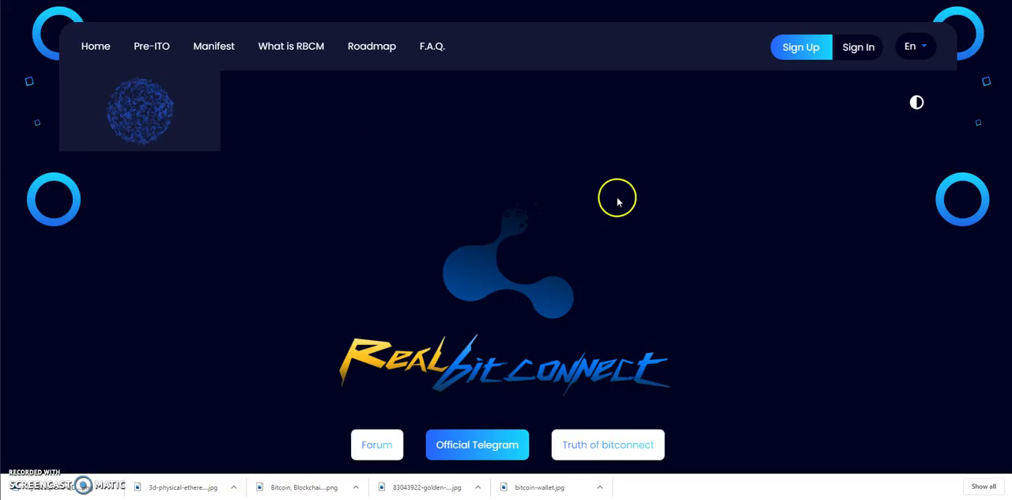
scroll(618, 201, "down", 2)
scroll(618, 201, "up", 1)
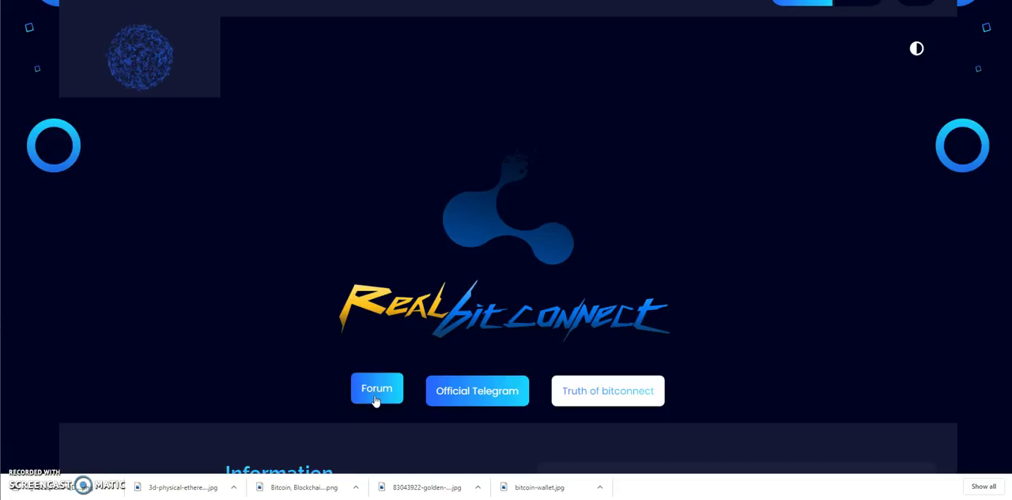
left_click(370, 404)
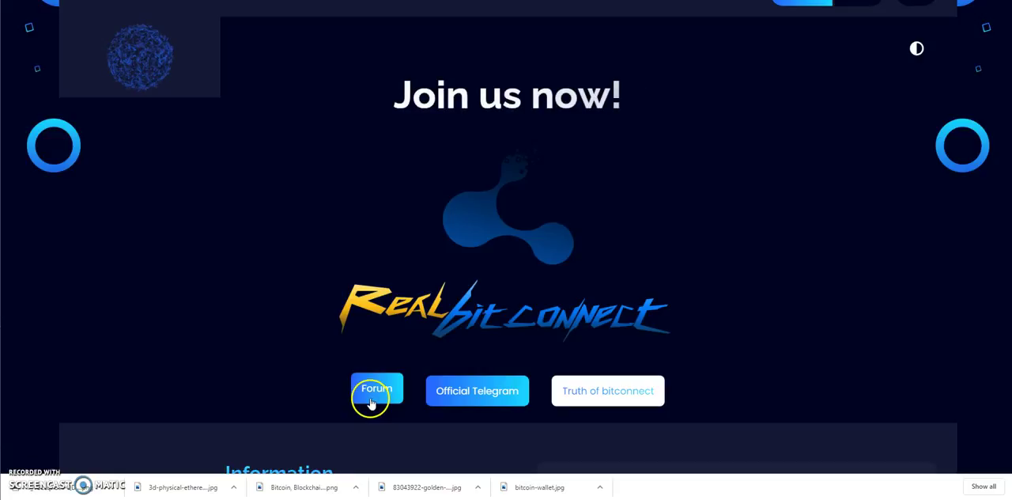
left_click(493, 405)
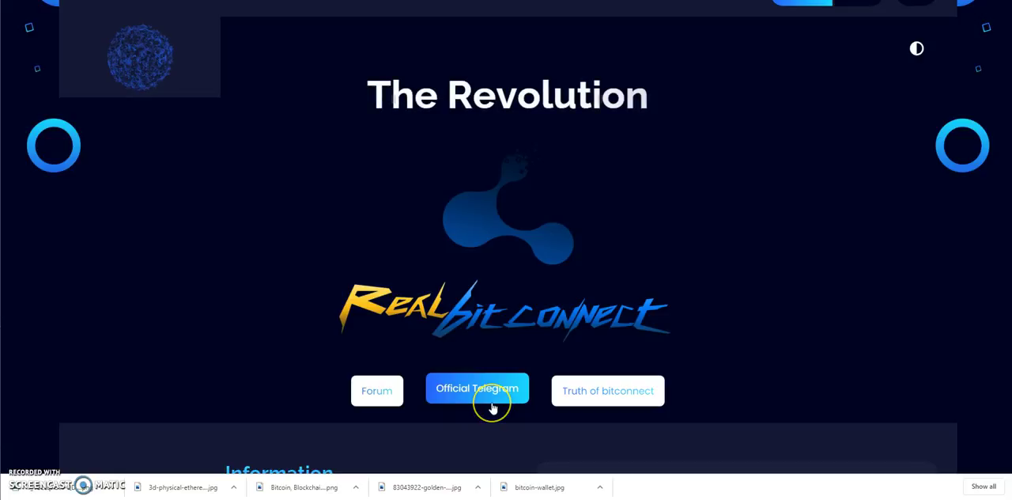
left_click(477, 403)
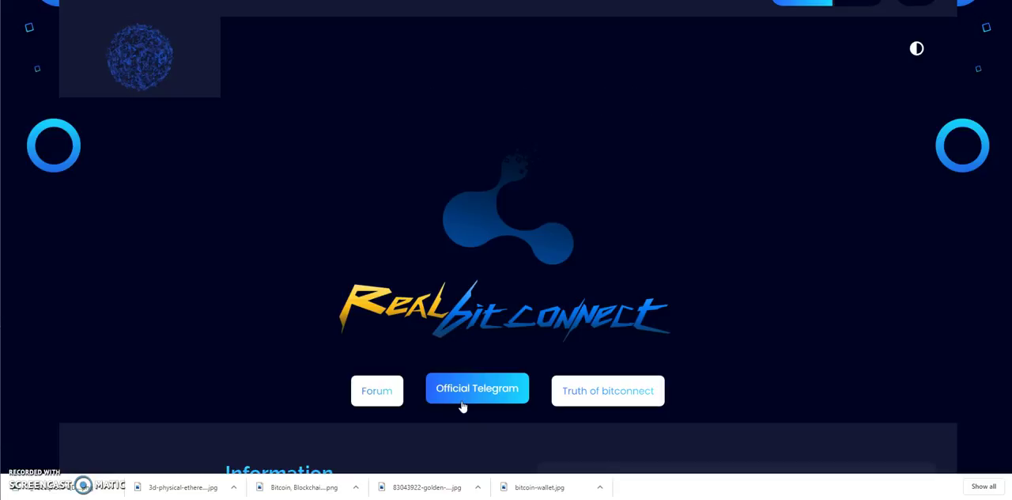
left_click(538, 368)
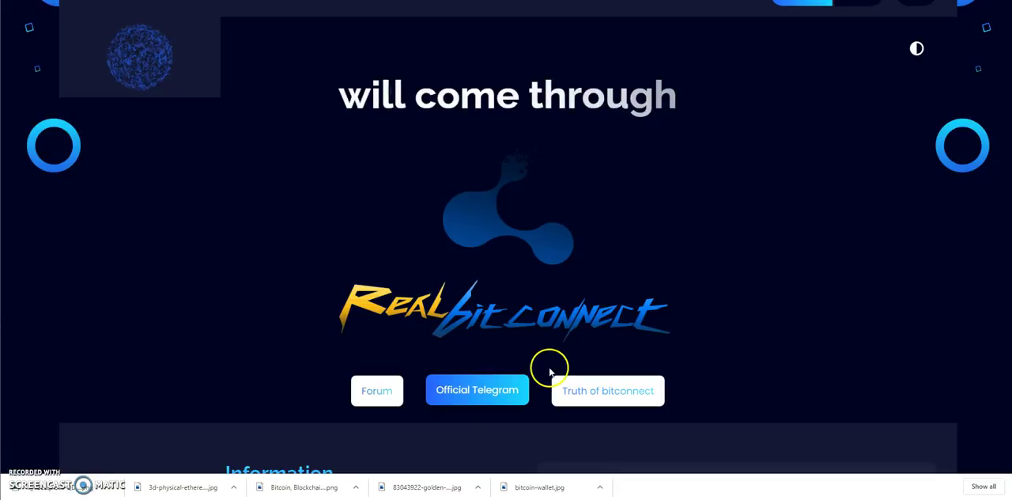
left_click(591, 396)
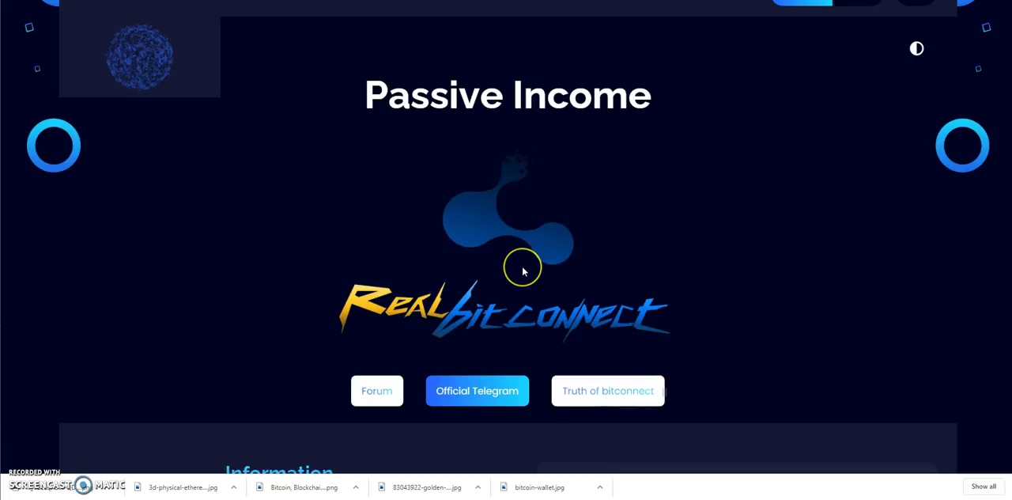
scroll(522, 266, "up", 1)
scroll(522, 265, "down", 2)
scroll(522, 266, "down", 2)
scroll(522, 265, "down", 2)
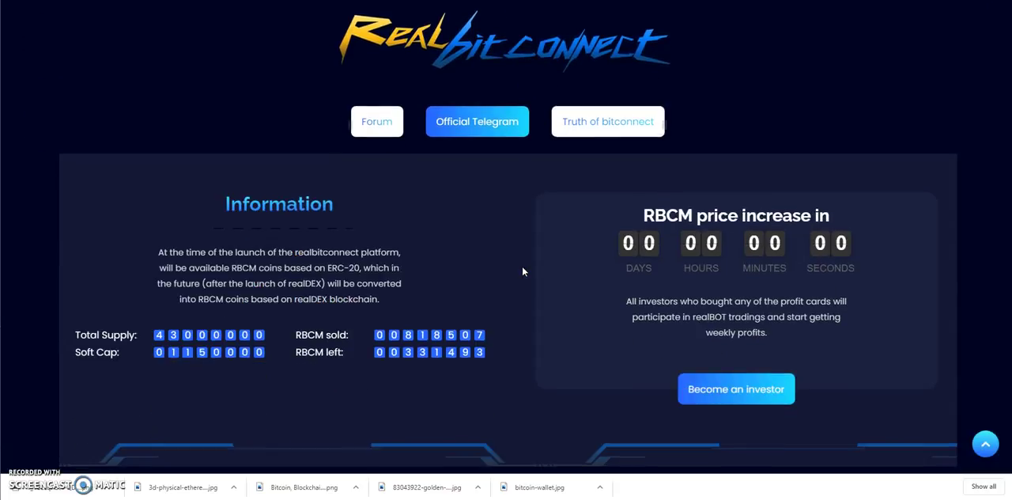
scroll(522, 266, "down", 1)
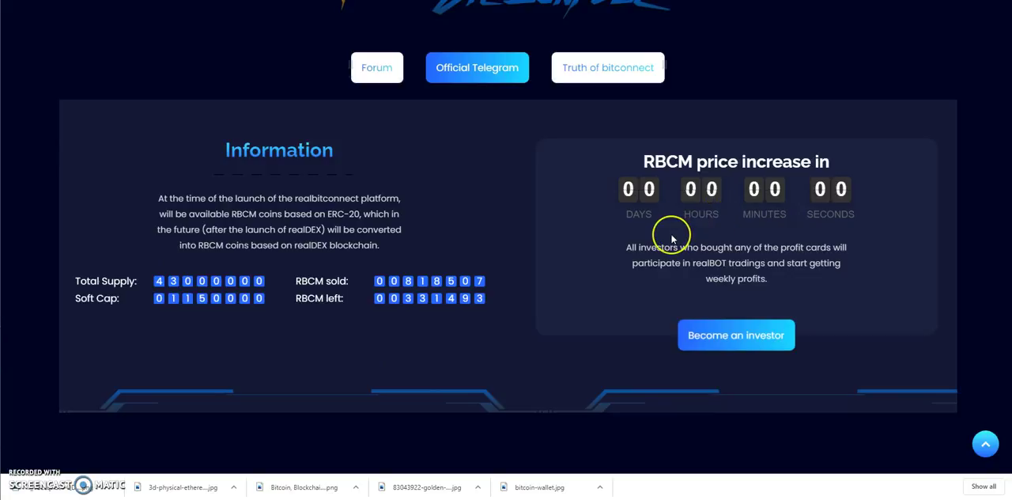
scroll(673, 238, "down", 1)
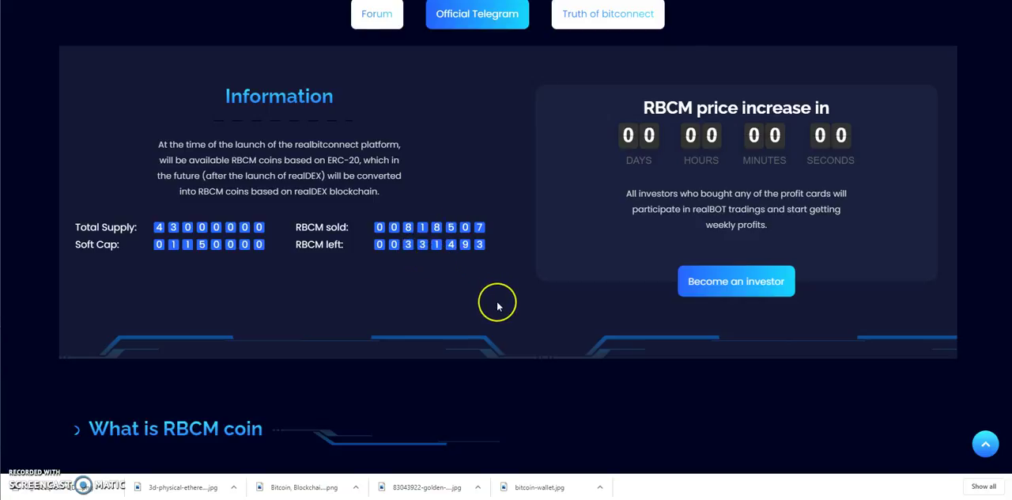
scroll(497, 301, "down", 3)
scroll(497, 300, "down", 2)
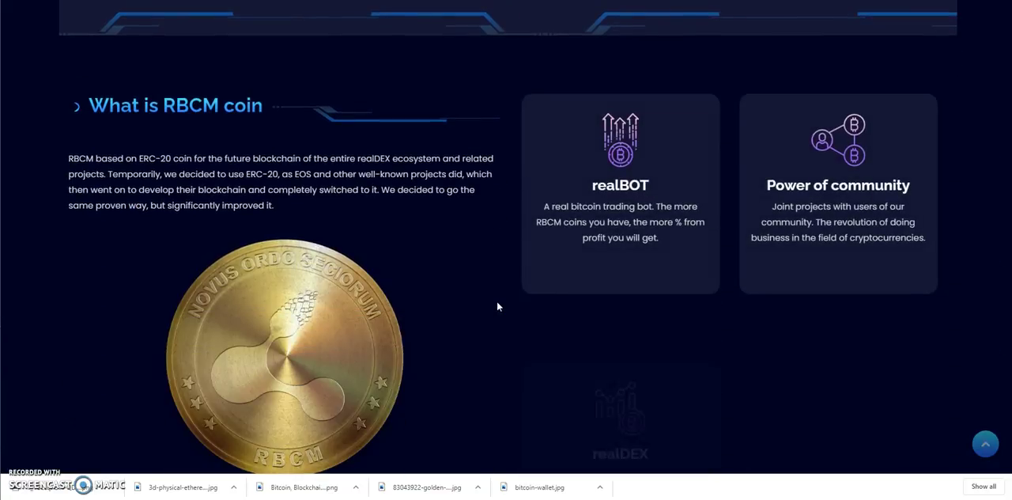
scroll(496, 301, "up", 4)
scroll(496, 300, "up", 4)
scroll(497, 300, "up", 4)
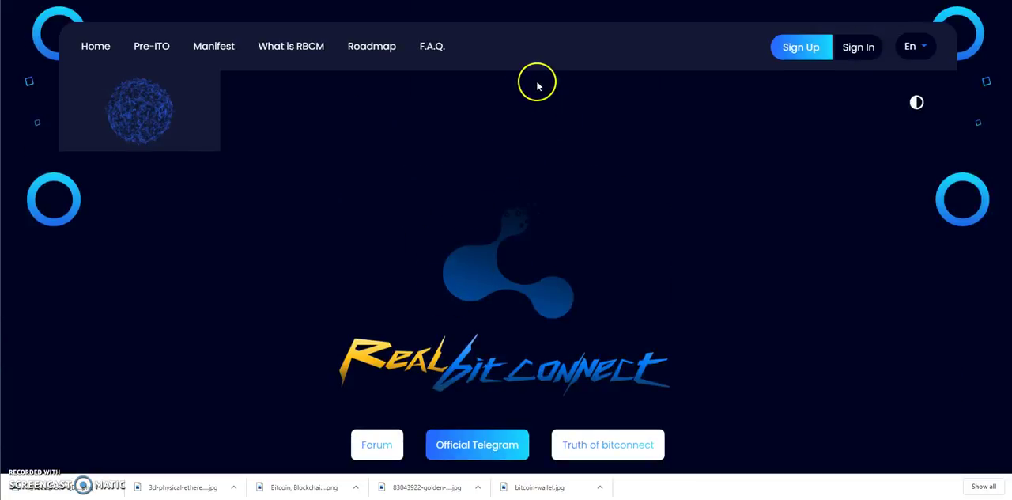
scroll(308, 103, "down", 4)
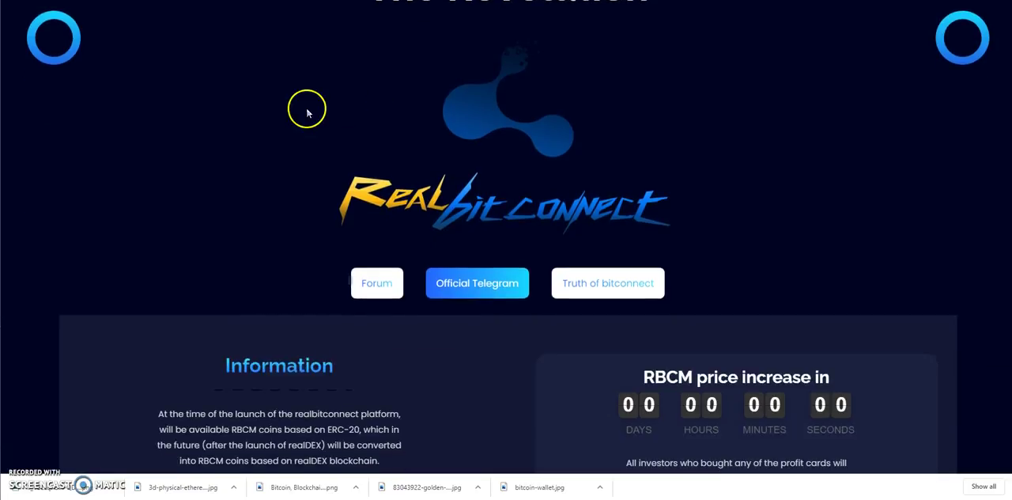
scroll(320, 84, "down", 2)
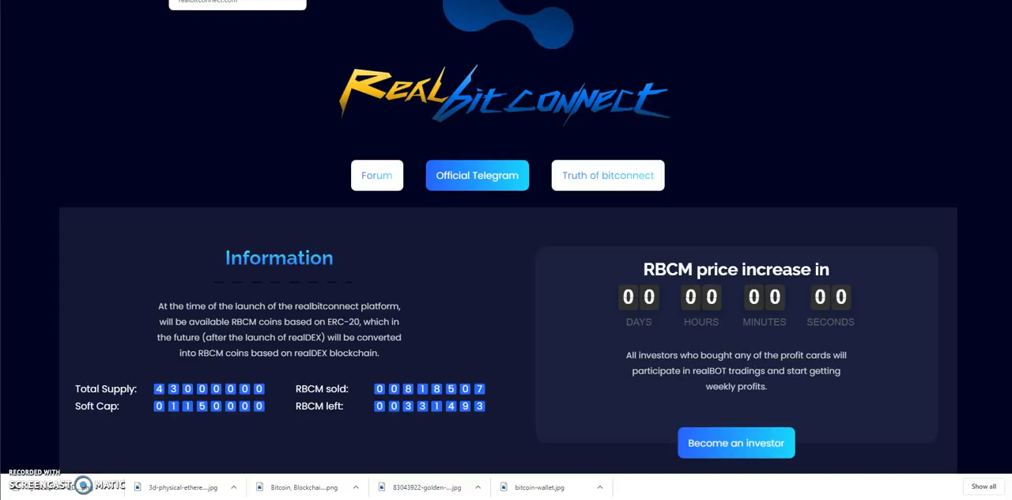
scroll(369, 108, "down", 2)
scroll(370, 108, "up", 2)
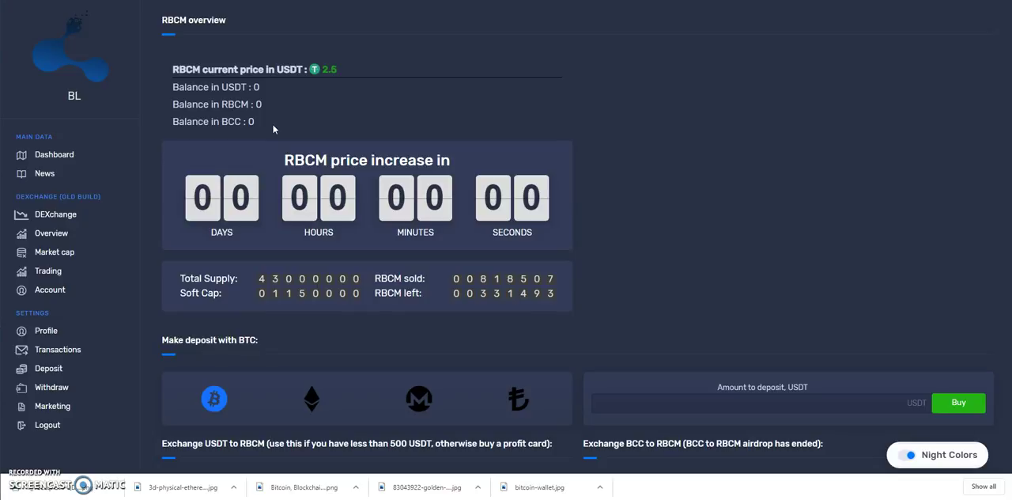
left_click(333, 112)
left_click(309, 117)
left_click(166, 75)
left_click(584, 132)
left_click(559, 96)
Scroll the dashboard past the Profit cards and crypto price charts to Recent Transactions
left_click(575, 99)
left_click(576, 336)
left_click(574, 340)
left_click(574, 340)
scroll(578, 122, "down", 1)
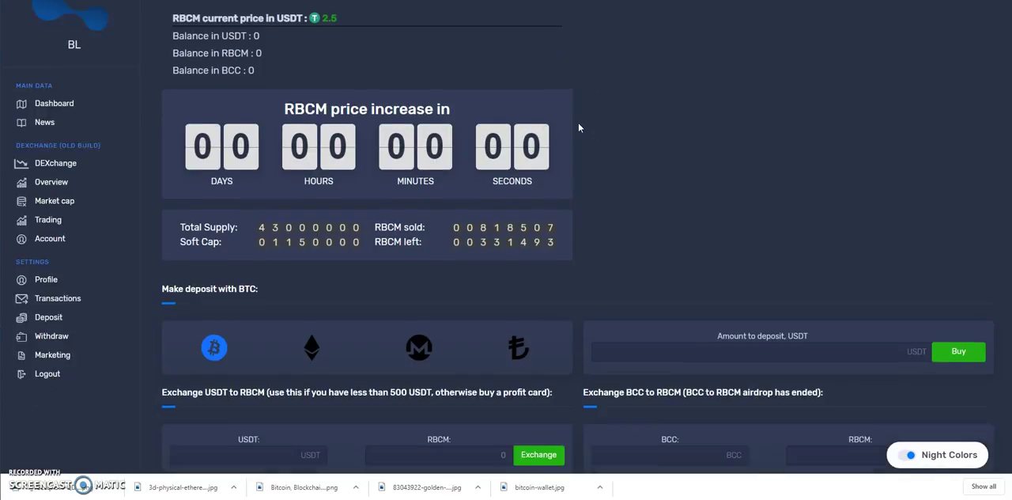
scroll(579, 122, "up", 1)
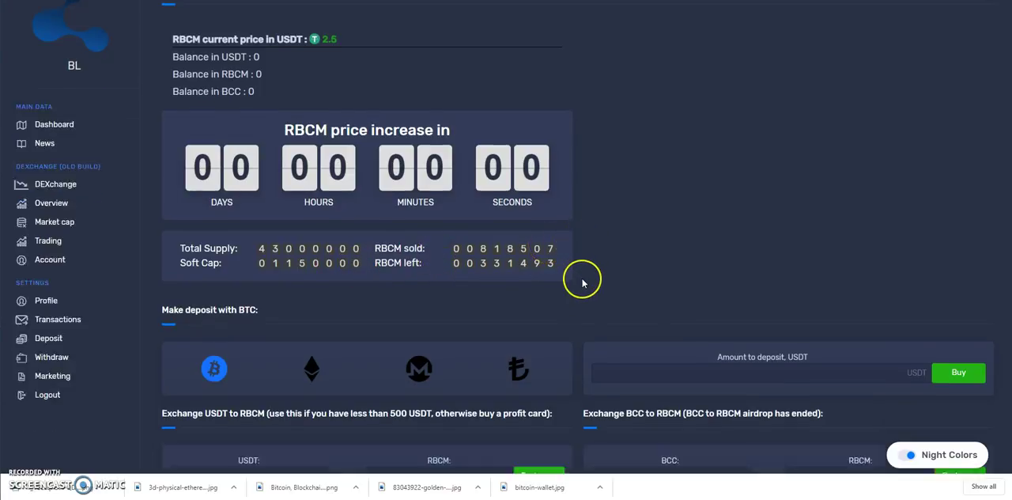
scroll(577, 278, "down", 4)
scroll(576, 279, "down", 4)
scroll(577, 278, "down", 4)
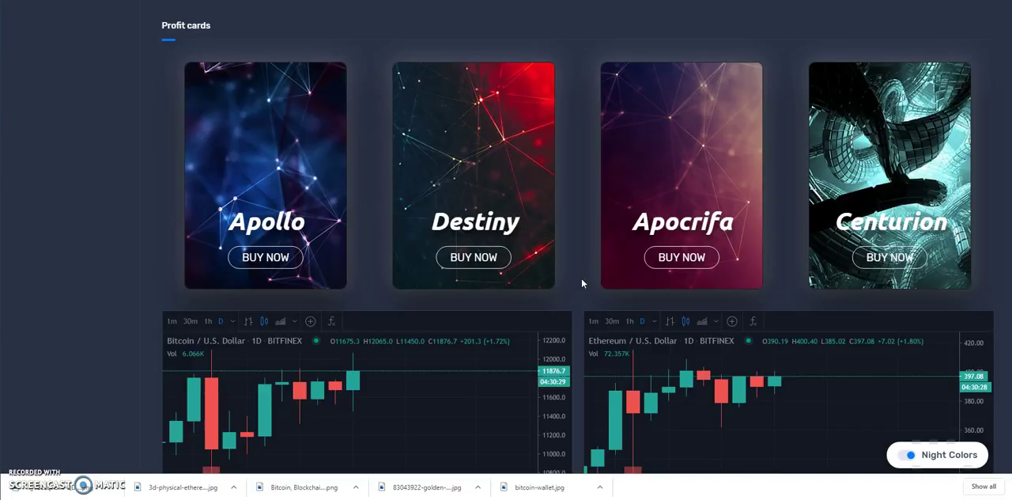
scroll(581, 277, "down", 3)
mouse_move(473, 87)
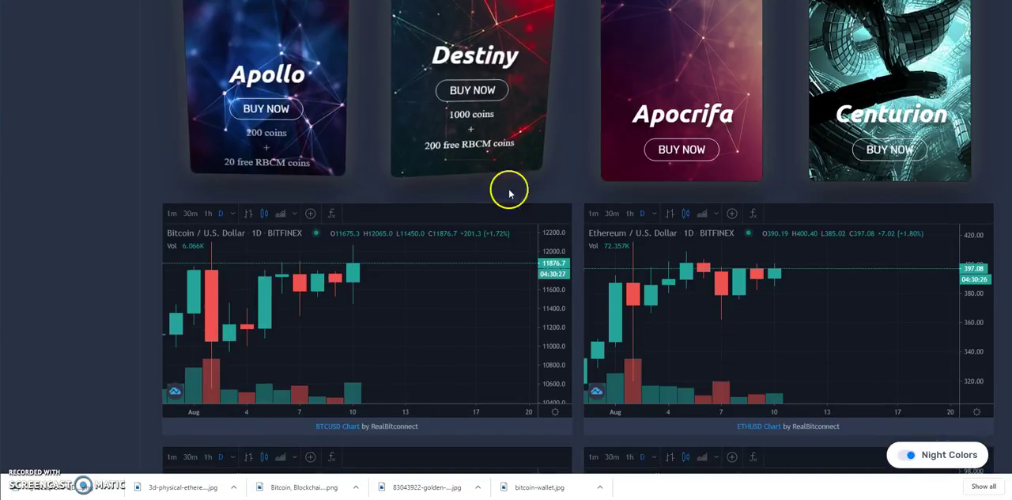
scroll(474, 190, "up", 2)
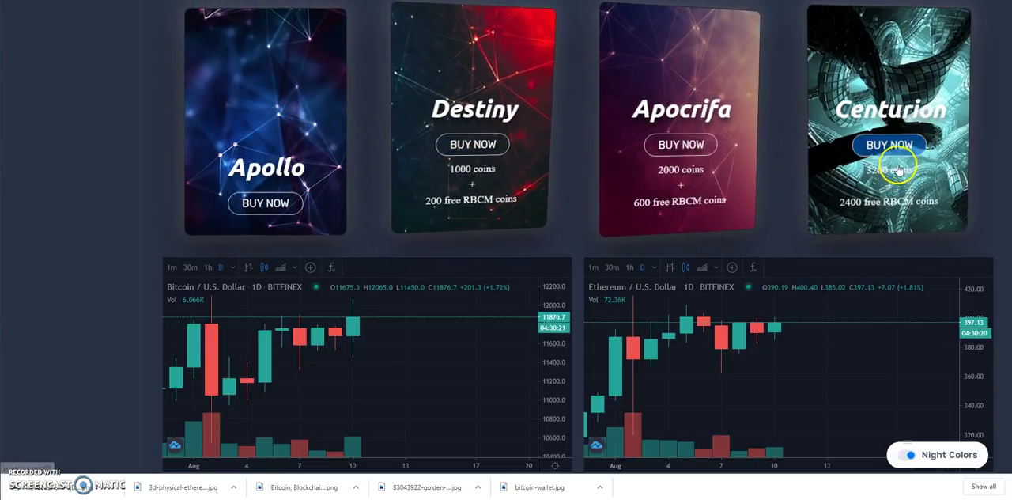
scroll(590, 228, "down", 2)
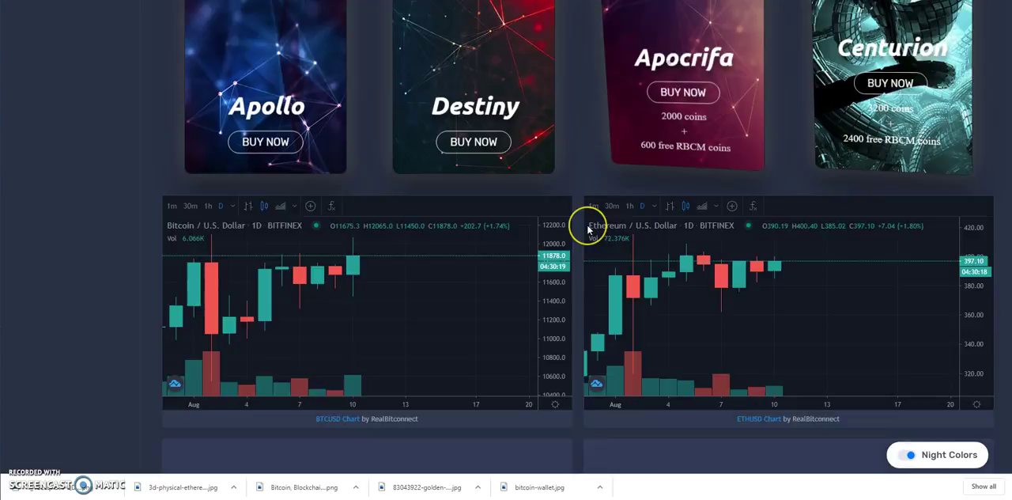
scroll(590, 229, "down", 2)
scroll(576, 230, "down", 5)
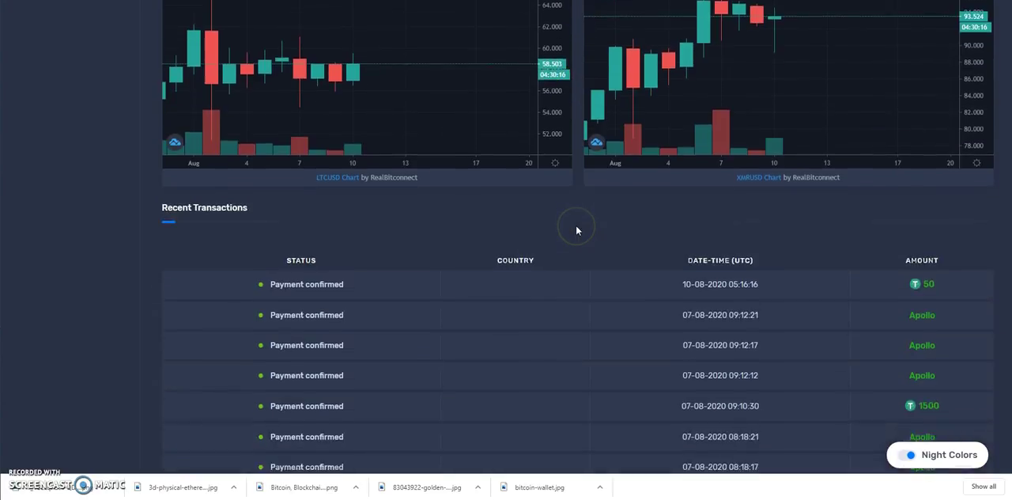
scroll(576, 230, "down", 3)
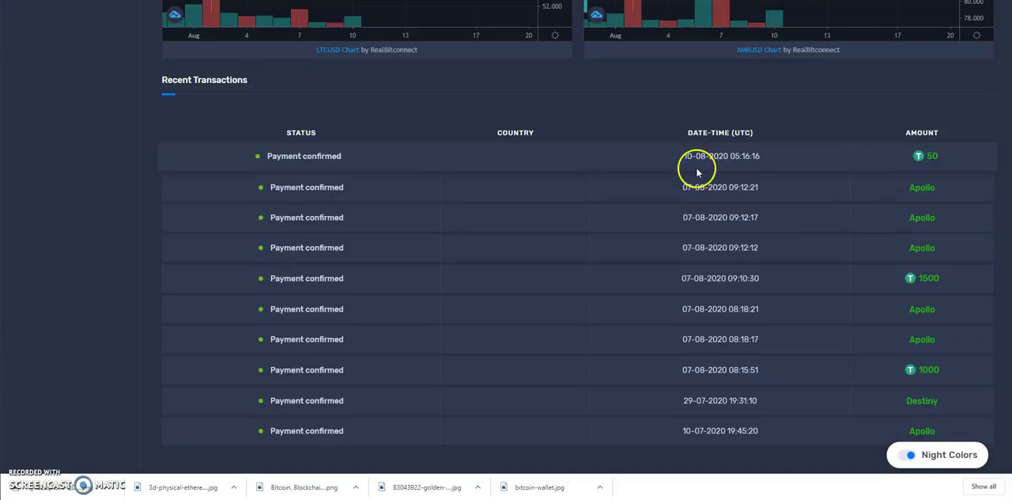
scroll(851, 287, "up", 4)
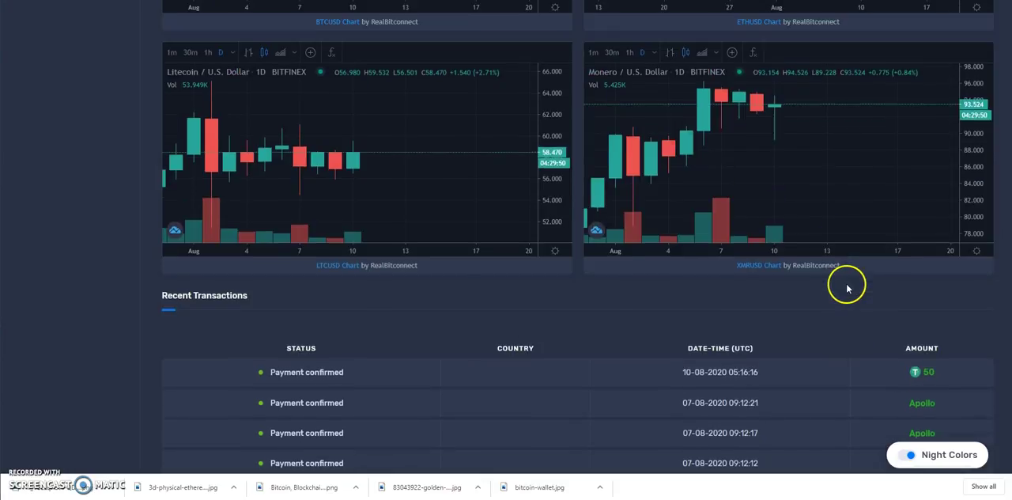
scroll(553, 222, "up", 4)
scroll(575, 141, "up", 4)
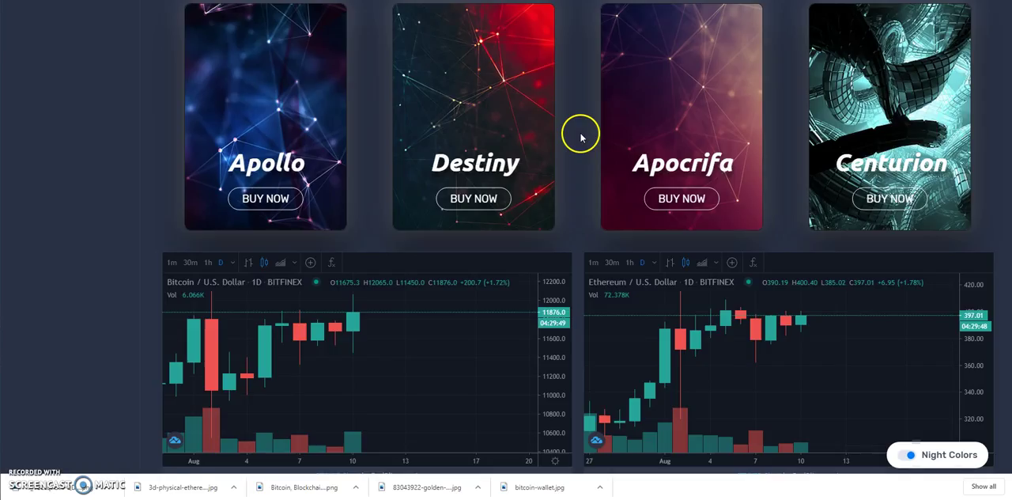
scroll(554, 158, "up", 2)
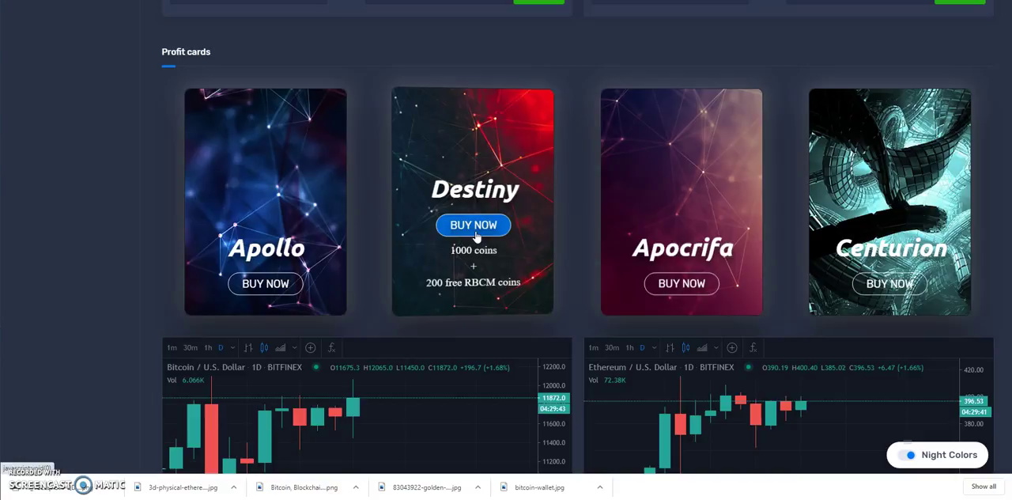
scroll(583, 231, "down", 8)
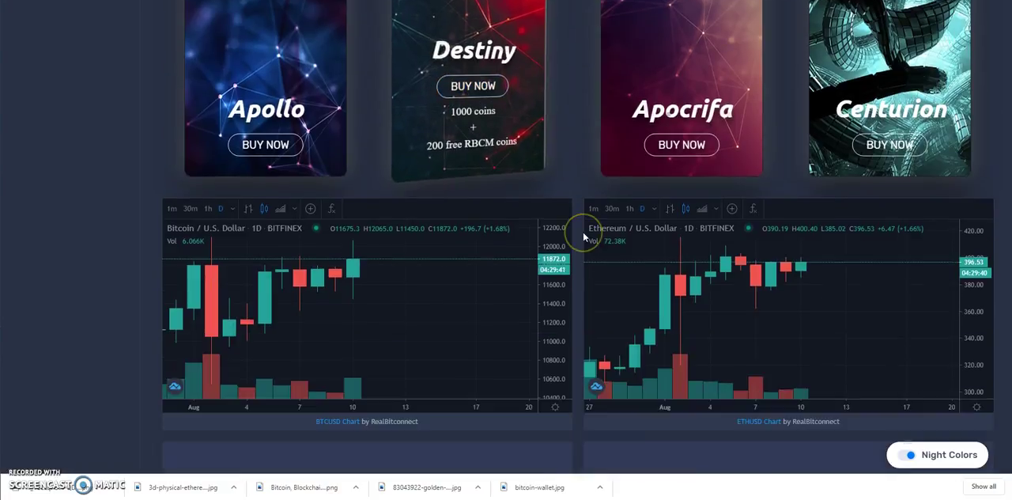
scroll(583, 231, "down", 8)
scroll(583, 231, "down", 5)
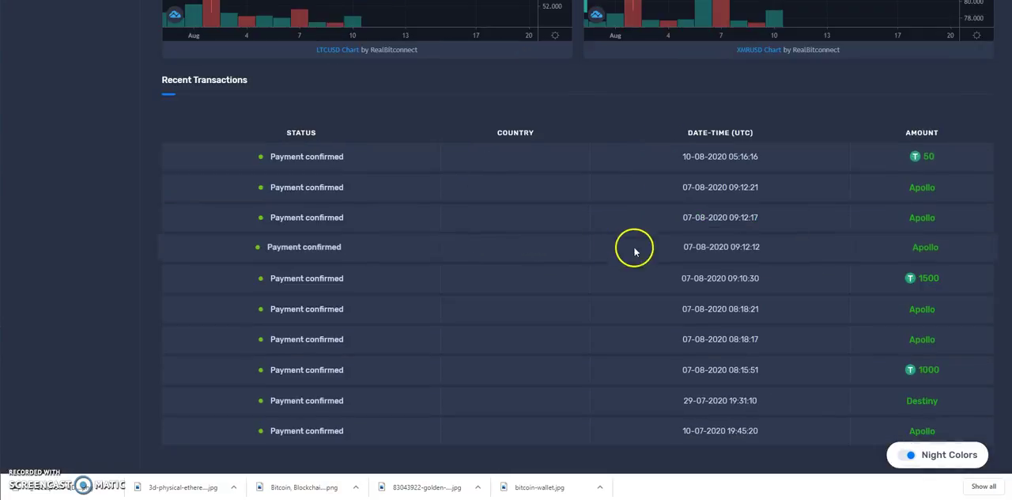
scroll(583, 245, "up", 4)
scroll(576, 251, "up", 4)
scroll(576, 251, "up", 5)
scroll(576, 252, "up", 6)
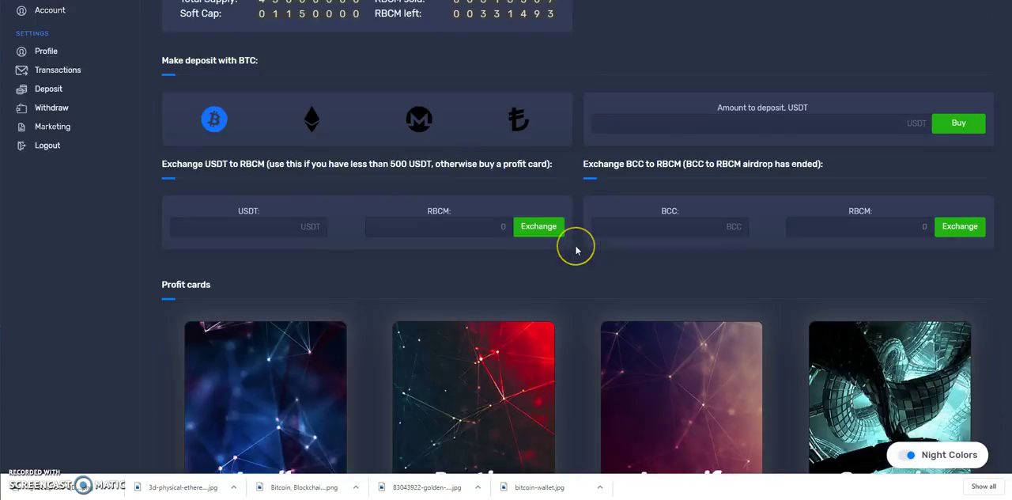
scroll(576, 252, "up", 4)
scroll(576, 252, "up", 2)
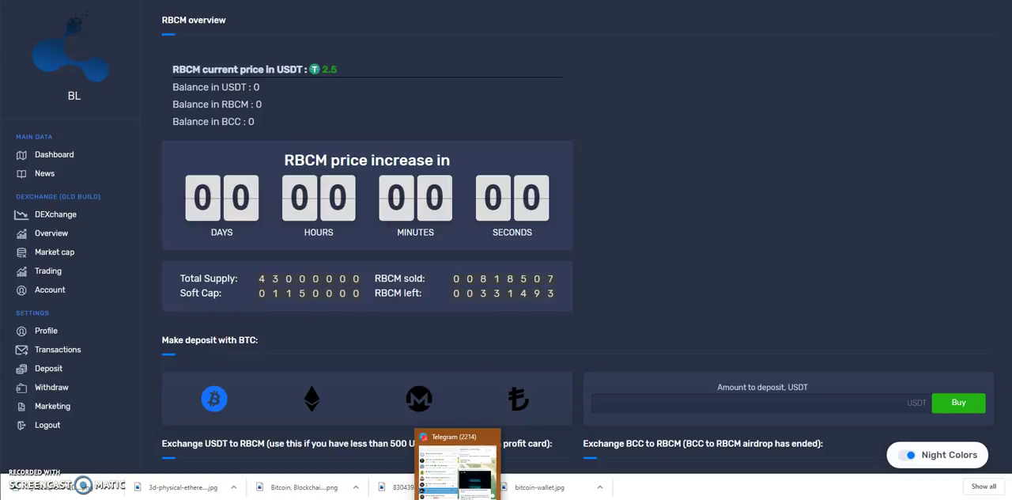
Restore Telegram to the realbitconnect.com news channel's Platform 2.0 early access post
left_click(457, 467)
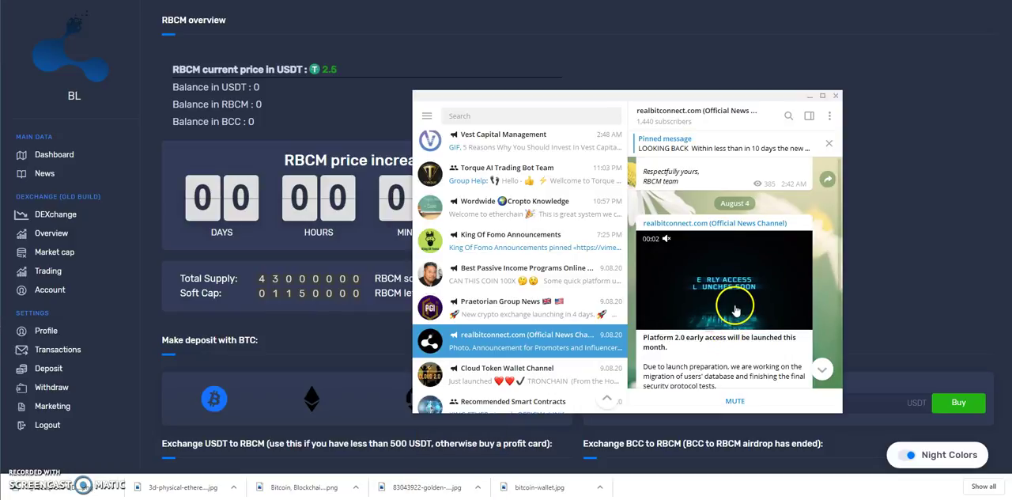
scroll(736, 307, "down", 2)
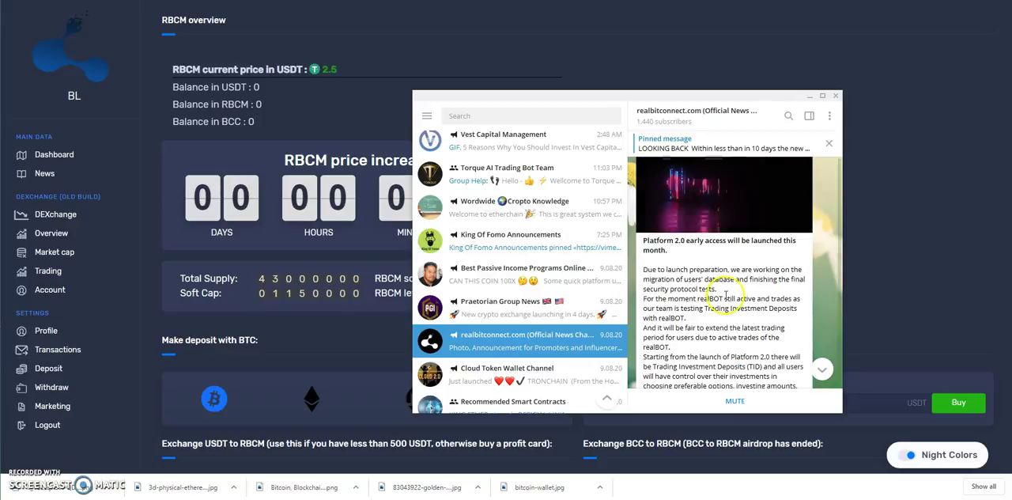
scroll(736, 307, "down", 1)
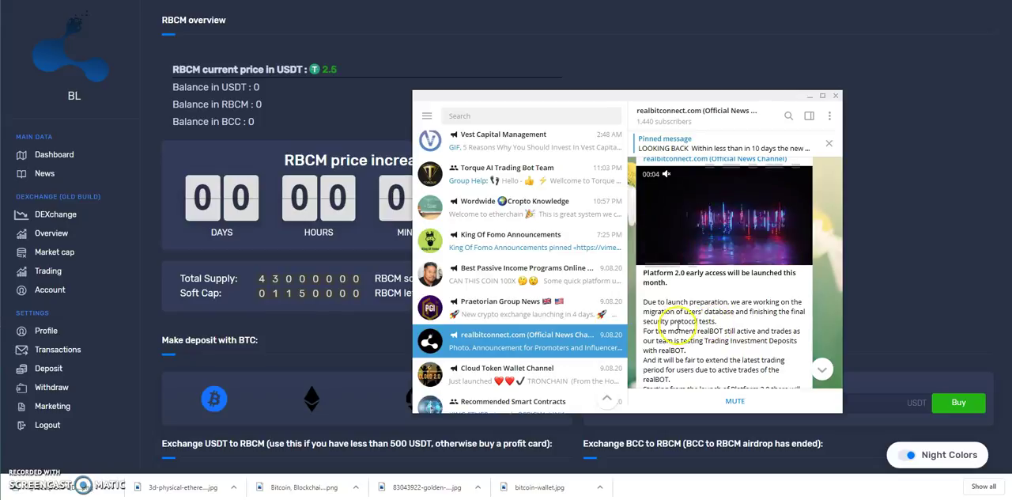
scroll(676, 328, "down", 1)
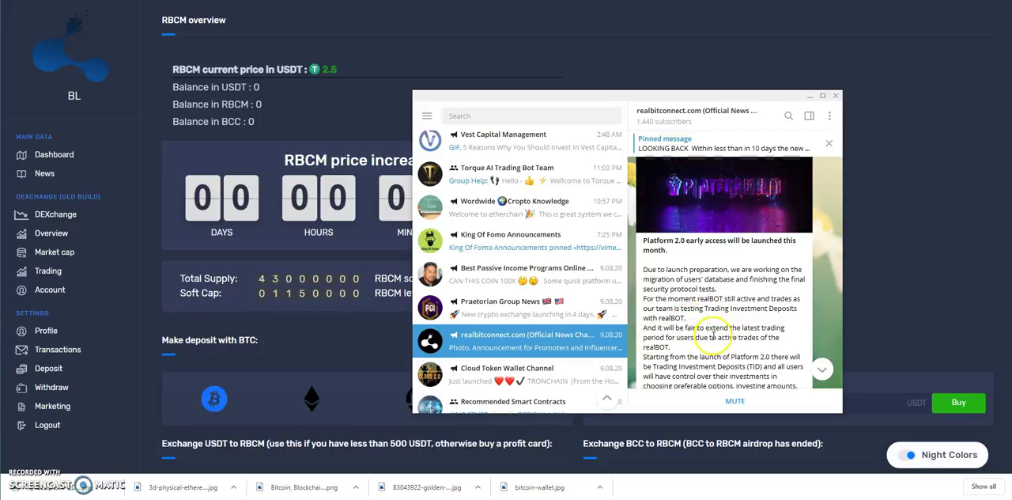
scroll(739, 352, "down", 1)
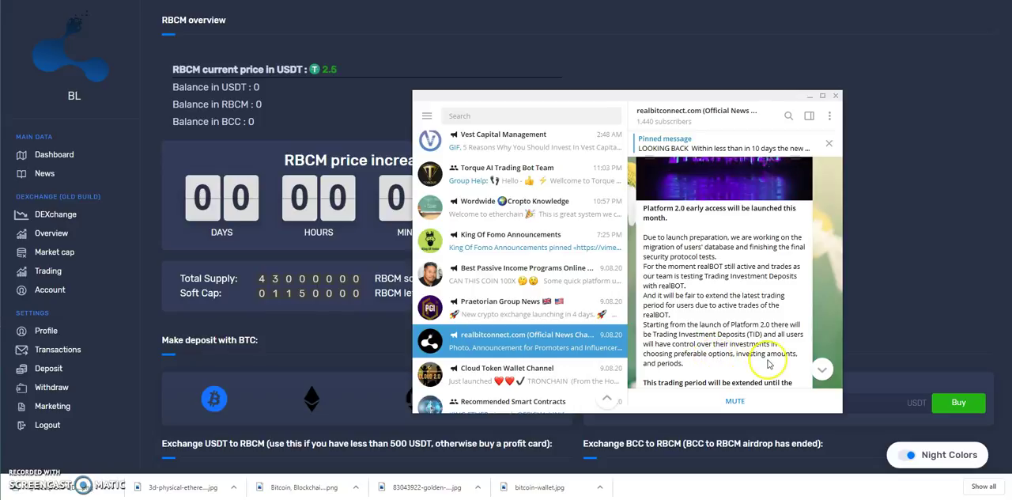
scroll(711, 358, "down", 1)
scroll(682, 365, "down", 1)
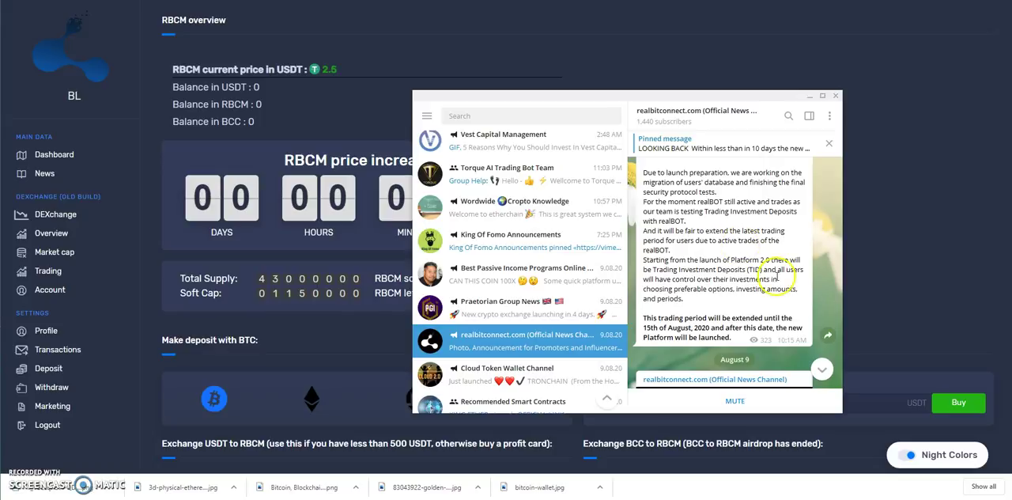
scroll(779, 276, "down", 2)
scroll(708, 275, "up", 2)
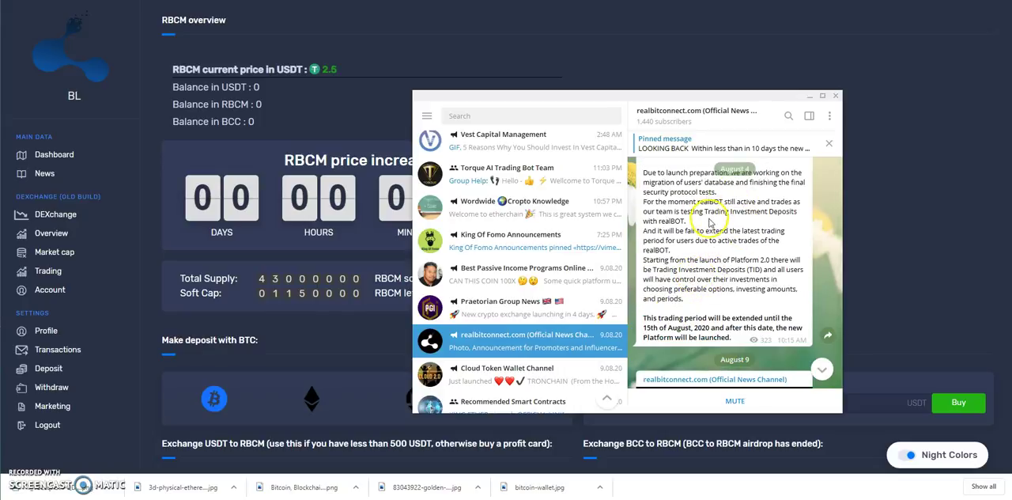
scroll(710, 224, "up", 2)
scroll(696, 225, "up", 1)
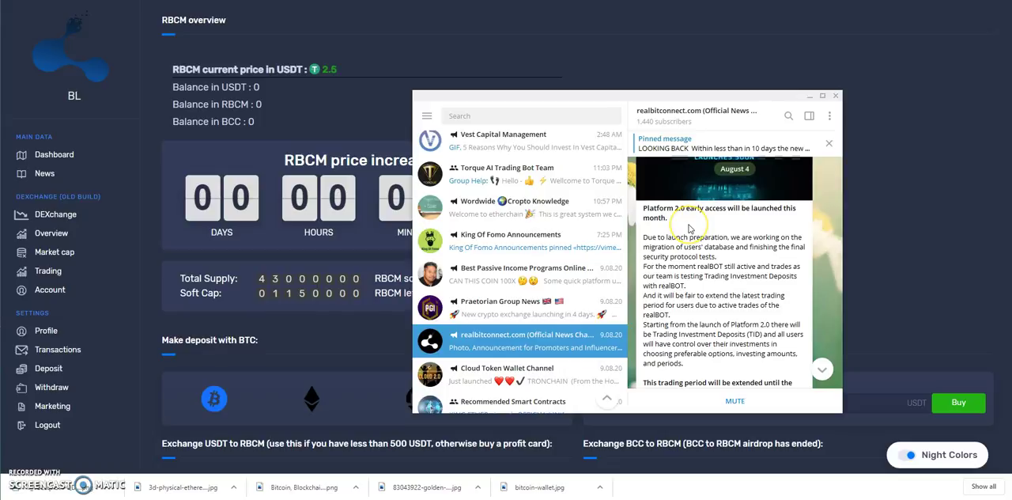
scroll(700, 237, "down", 2)
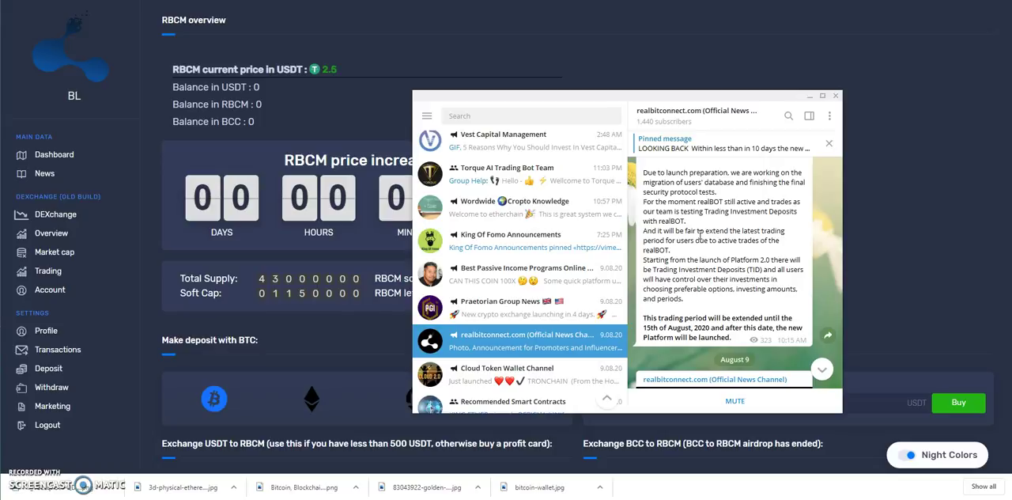
scroll(699, 233, "down", 2)
scroll(700, 237, "down", 2)
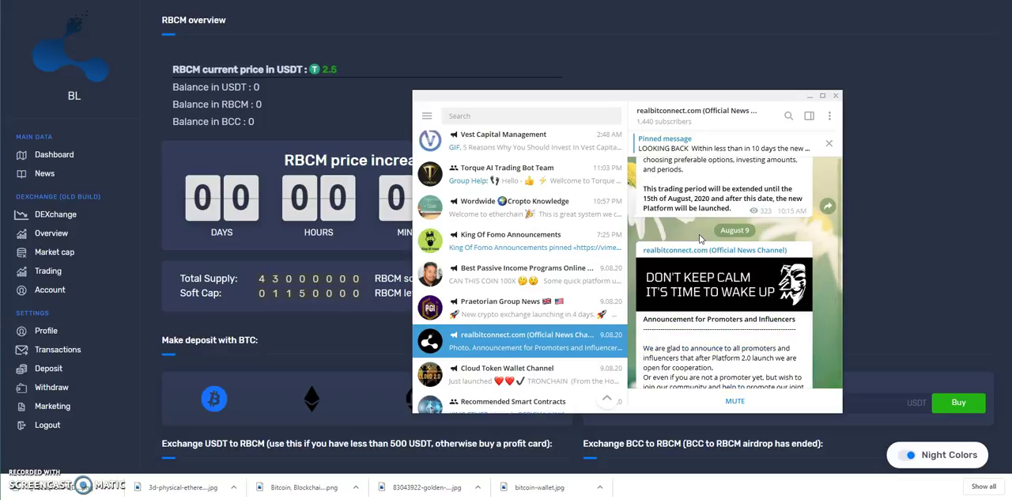
scroll(679, 227, "down", 2)
scroll(679, 225, "down", 2)
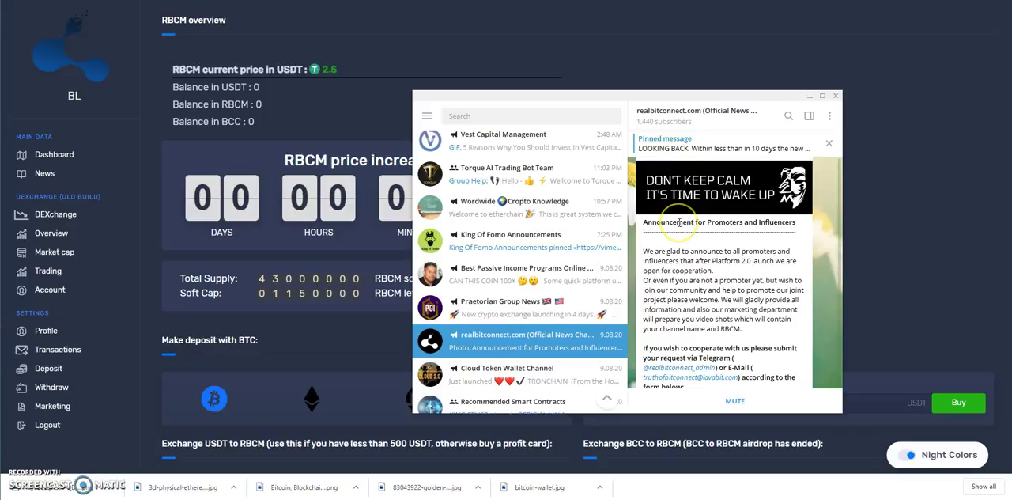
scroll(679, 226, "down", 1)
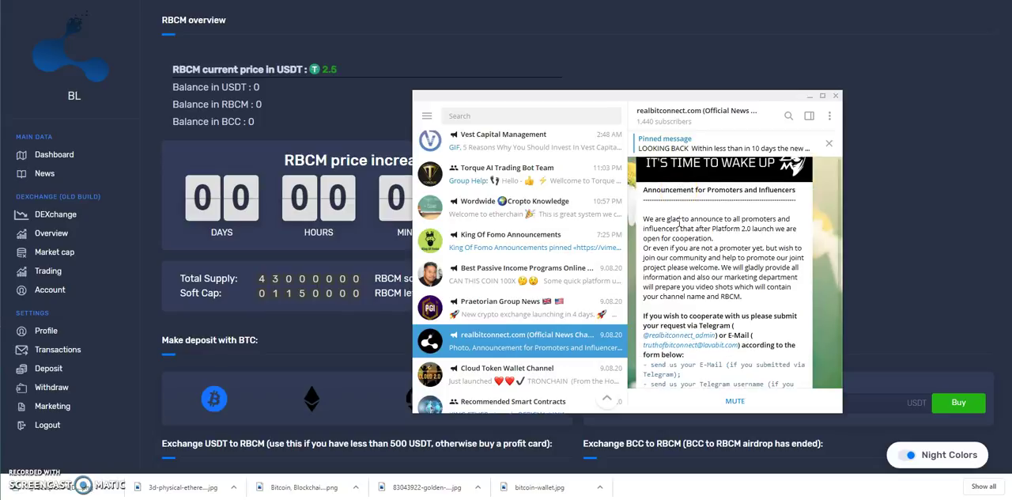
scroll(678, 226, "up", 1)
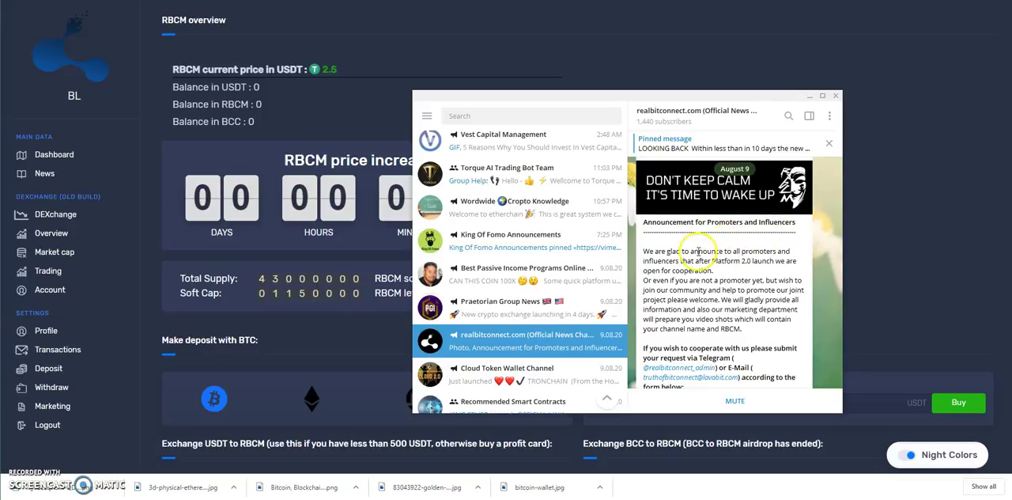
scroll(676, 261, "down", 1)
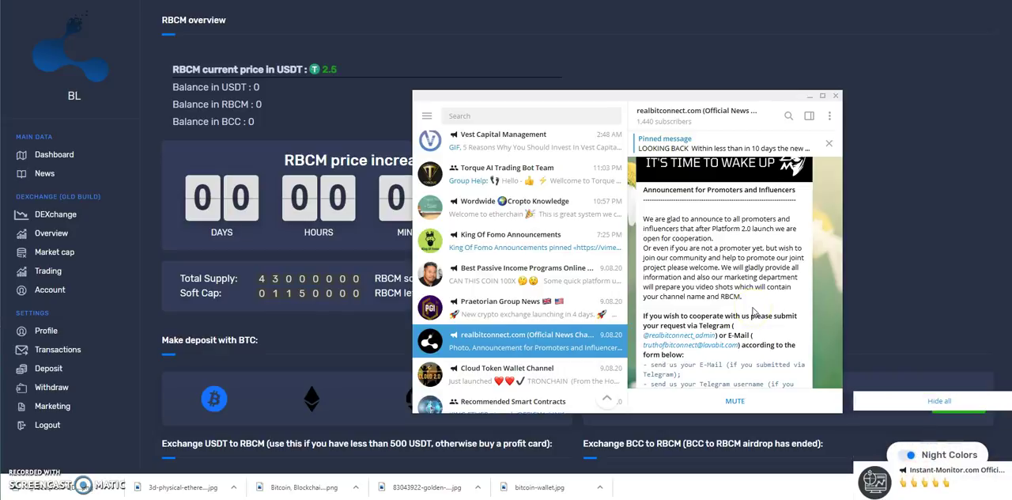
scroll(754, 310, "up", 1)
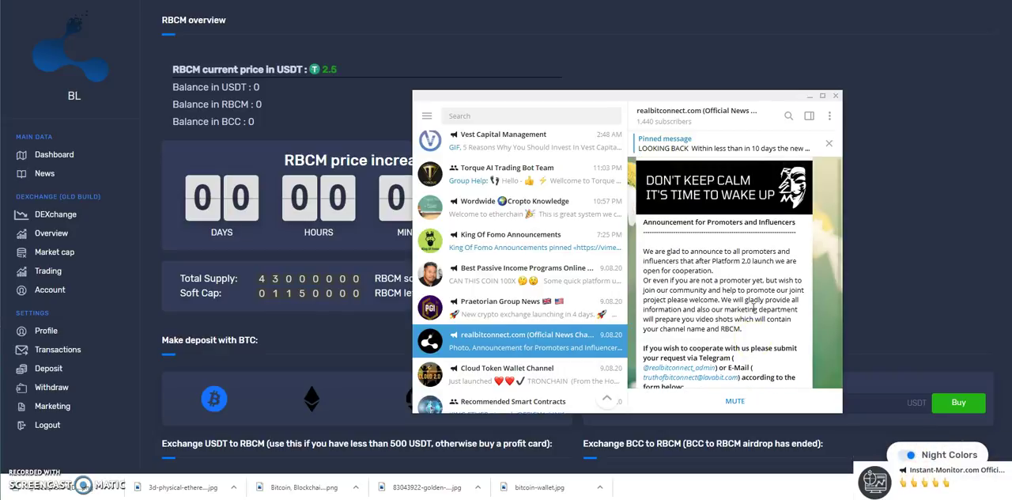
scroll(754, 310, "down", 2)
scroll(754, 310, "down", 1)
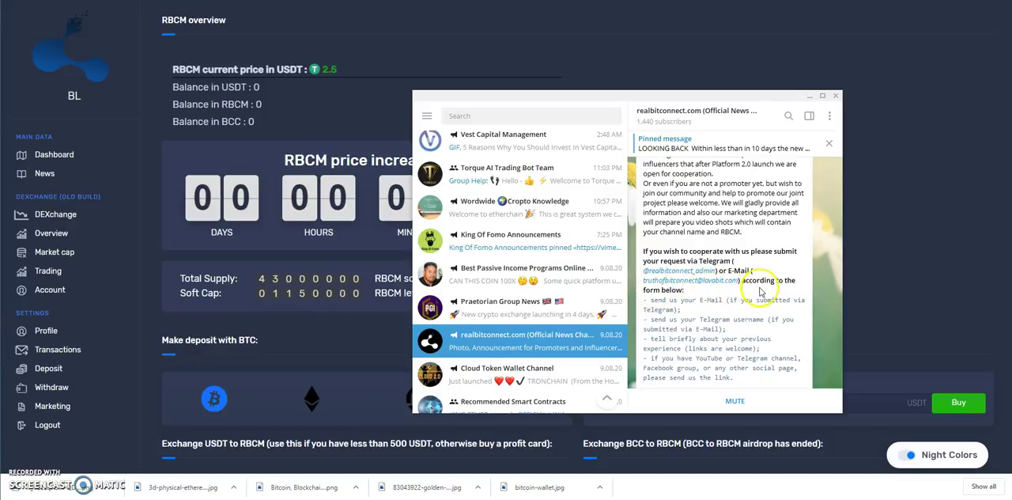
scroll(727, 315, "down", 1)
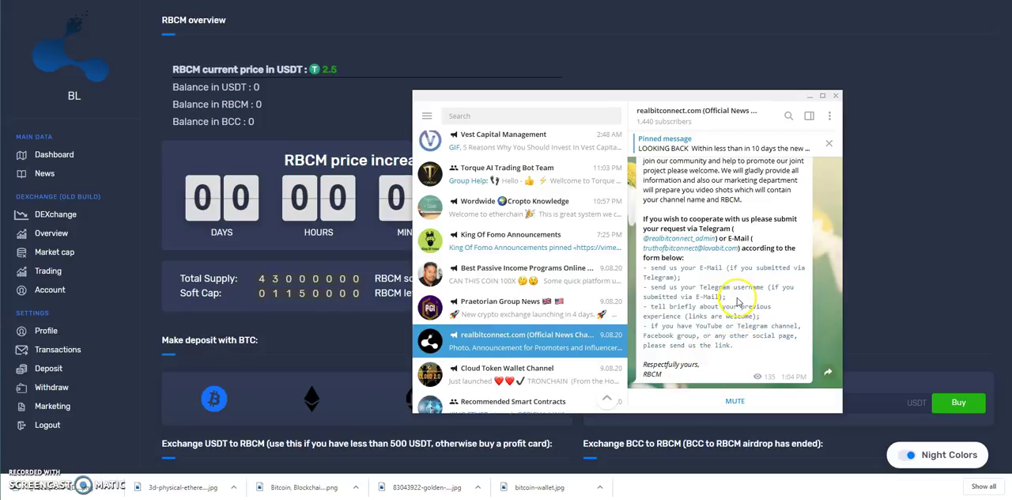
scroll(719, 299, "up", 5)
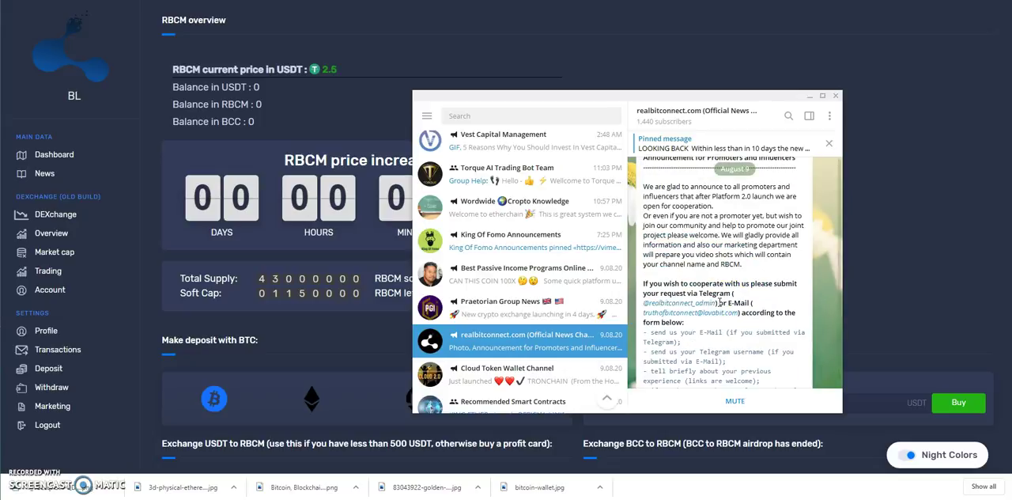
scroll(719, 298, "up", 3)
scroll(719, 299, "down", 2)
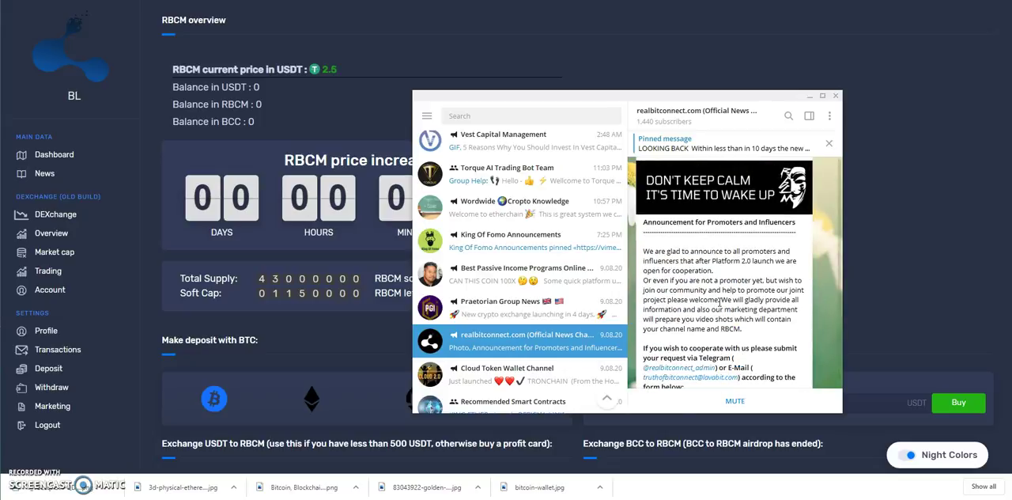
scroll(719, 301, "down", 1)
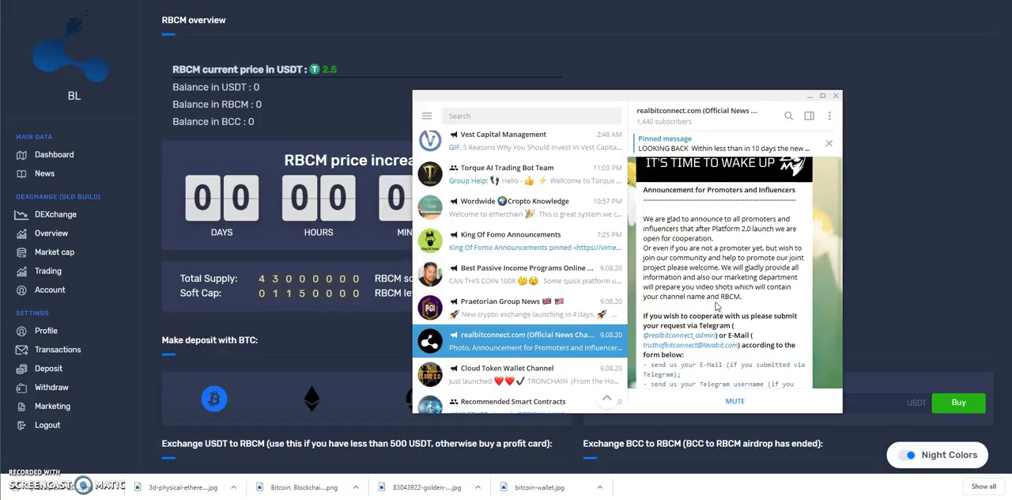
Read the promoters and influencers announcement, then send Telegram to the background
left_click(714, 297)
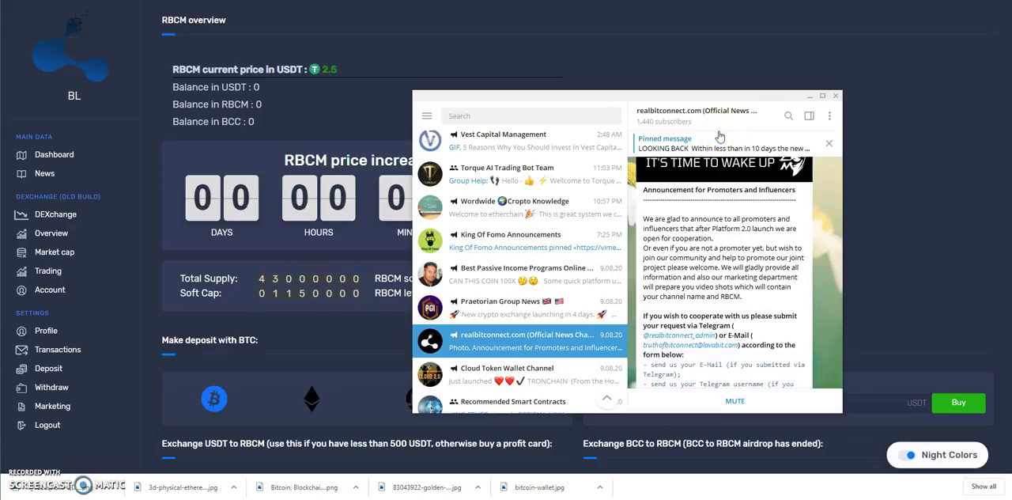
Dismiss Telegram and scroll the dashboard to the Apollo, Destiny, Apocrifa and Centurion cards
left_click(653, 58)
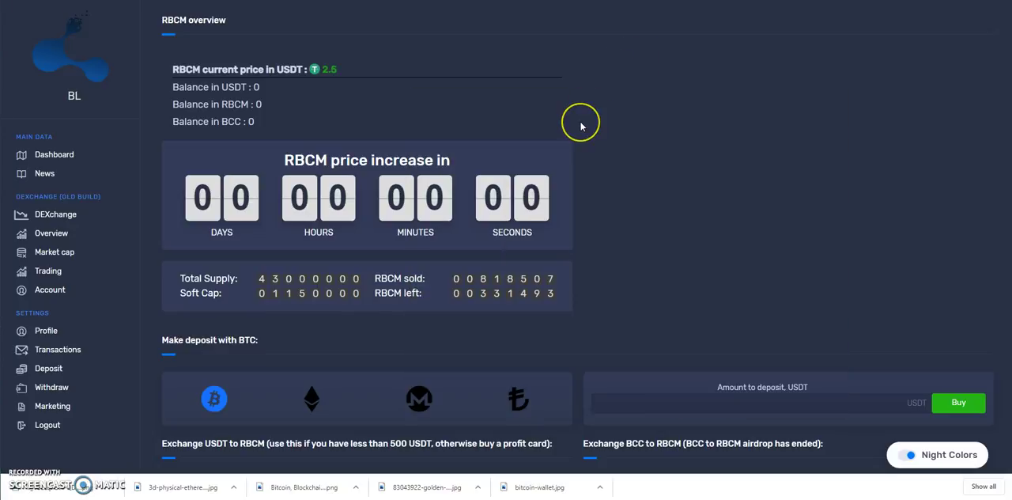
scroll(581, 126, "down", 3)
scroll(582, 127, "down", 2)
scroll(582, 126, "down", 3)
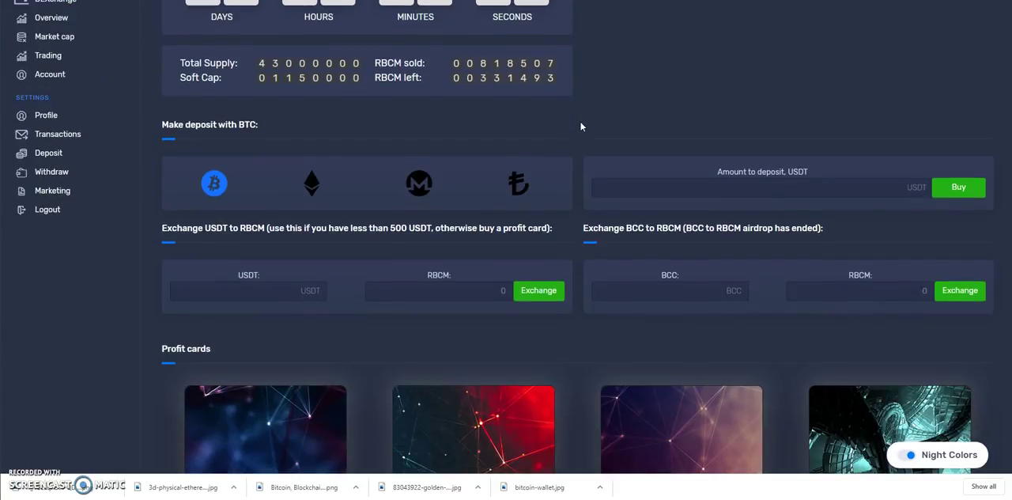
scroll(582, 126, "down", 3)
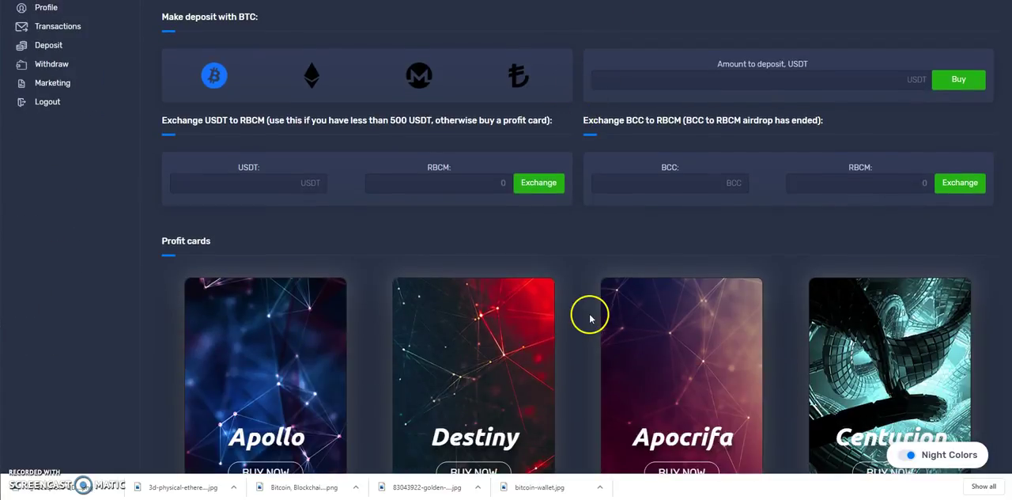
mouse_move(473, 427)
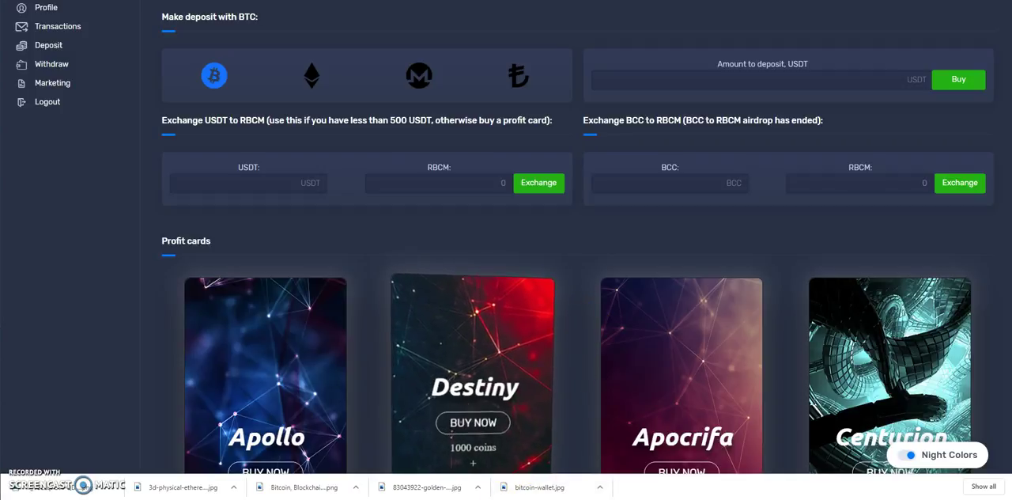
left_click(473, 494)
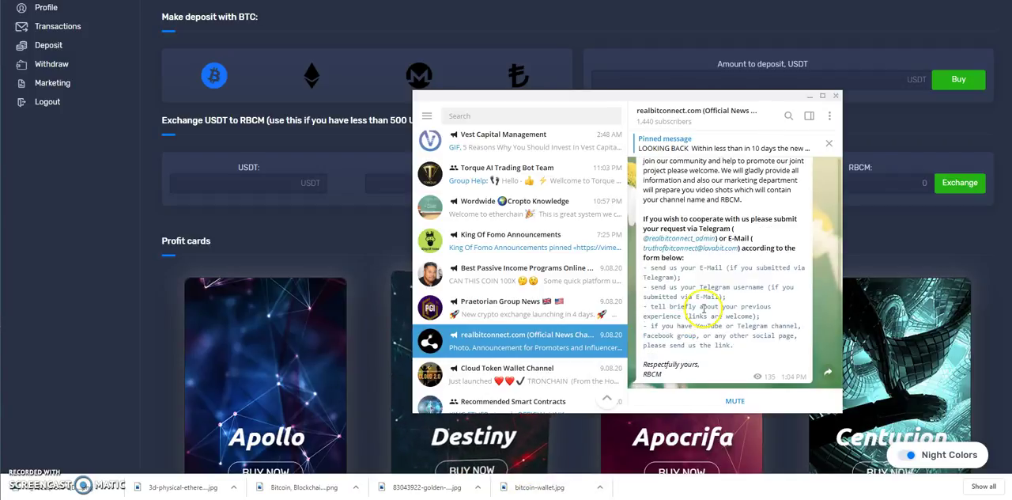
scroll(704, 308, "up", 5)
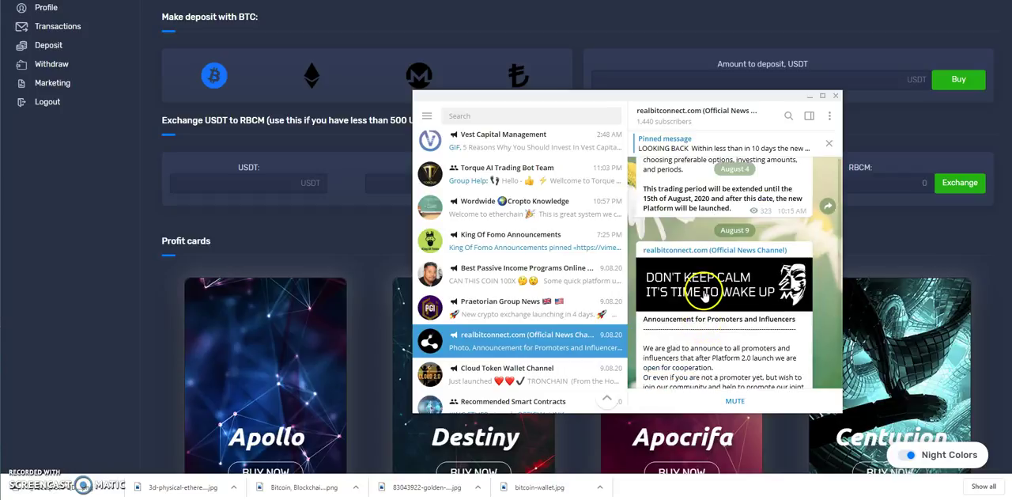
scroll(704, 292, "up", 4)
scroll(704, 293, "down", 3)
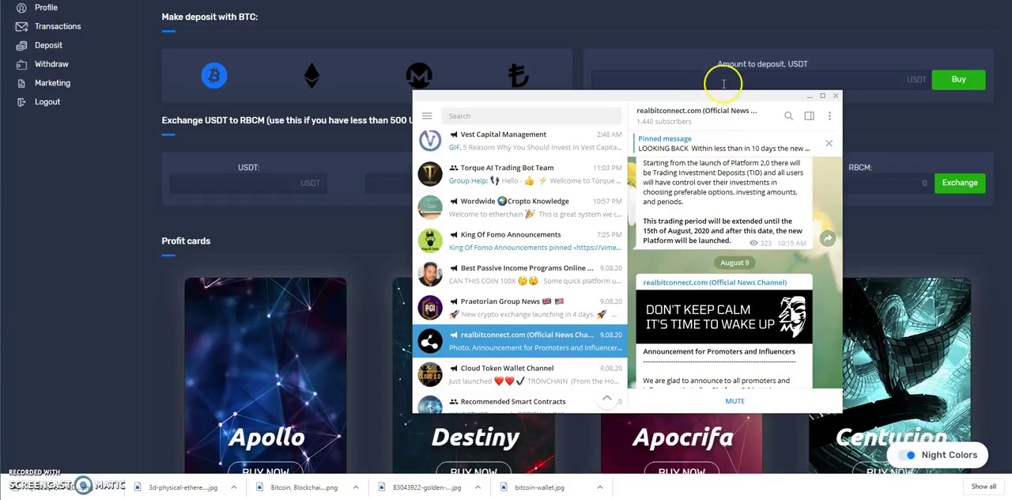
left_click(579, 56)
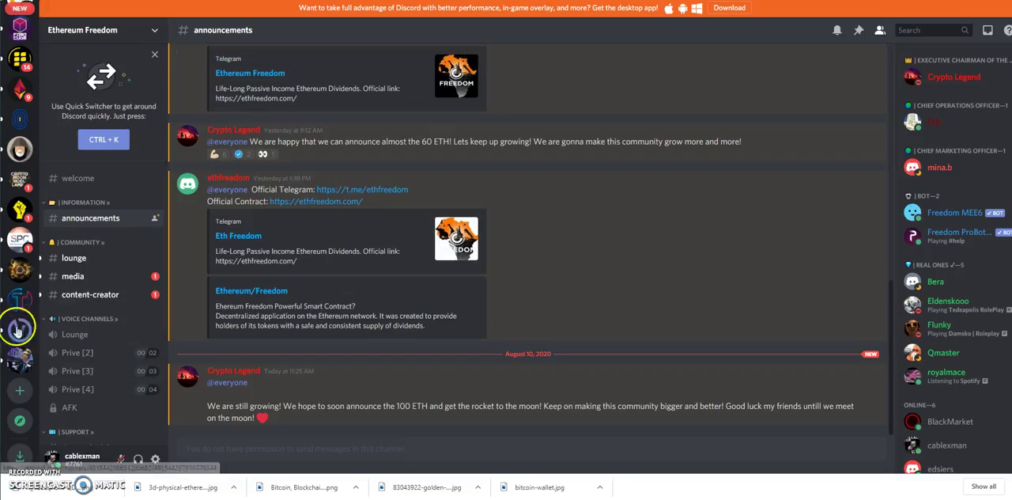
scroll(18, 261, "up", 2)
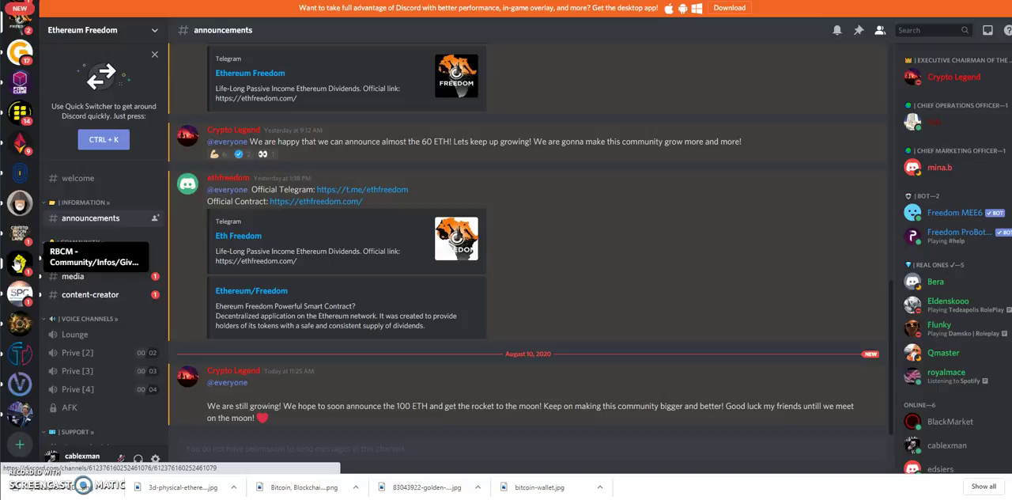
Switch to the RBCM Community server and open its #general channel
left_click(17, 262)
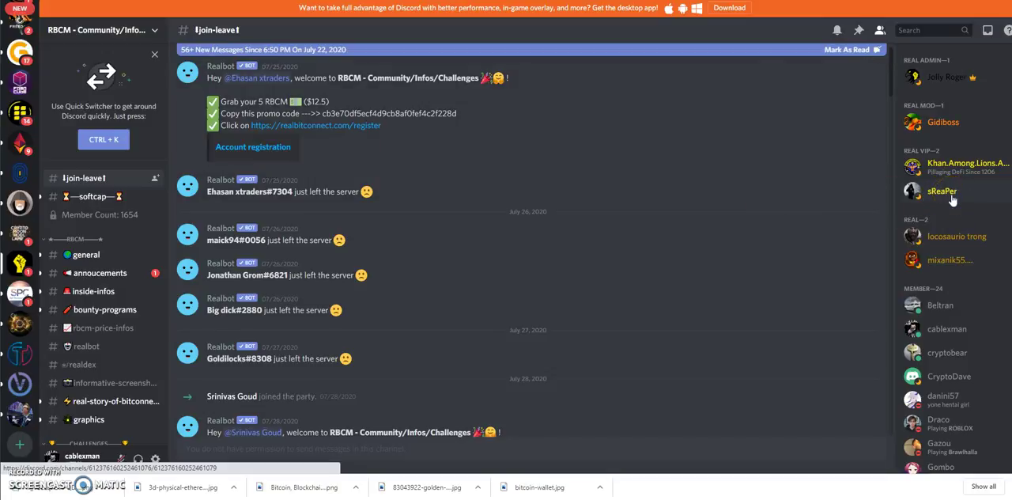
scroll(954, 199, "down", 3)
scroll(953, 199, "down", 3)
scroll(953, 200, "down", 3)
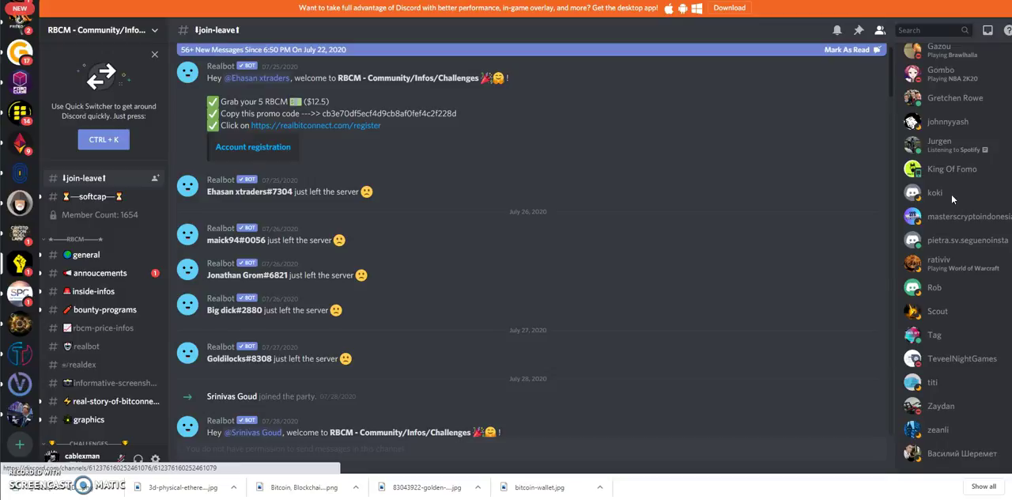
scroll(952, 196, "up", 4)
scroll(951, 196, "up", 4)
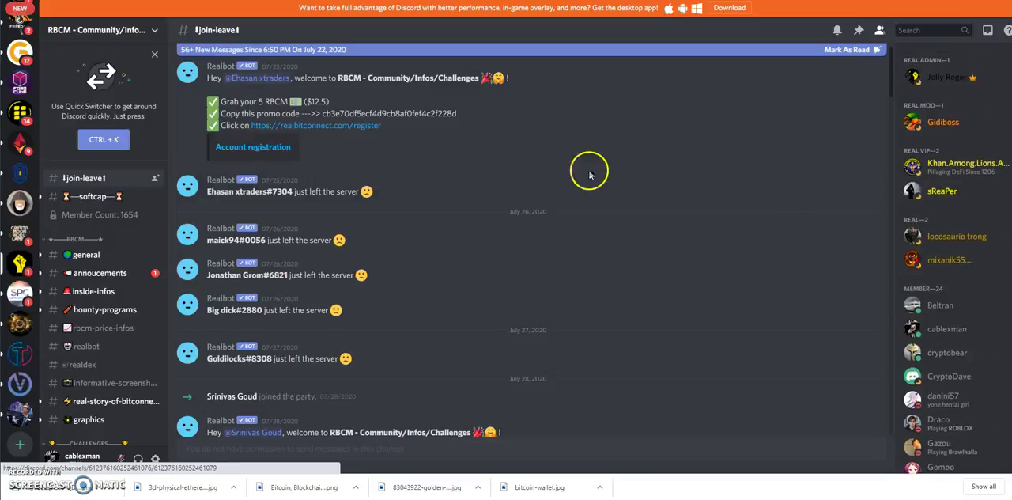
scroll(380, 214, "down", 3)
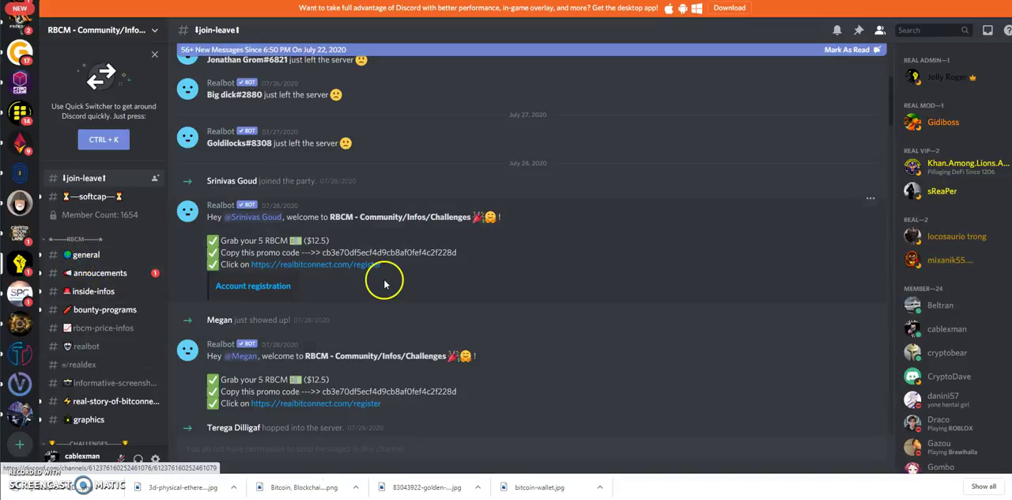
scroll(384, 282, "down", 3)
left_click(85, 255)
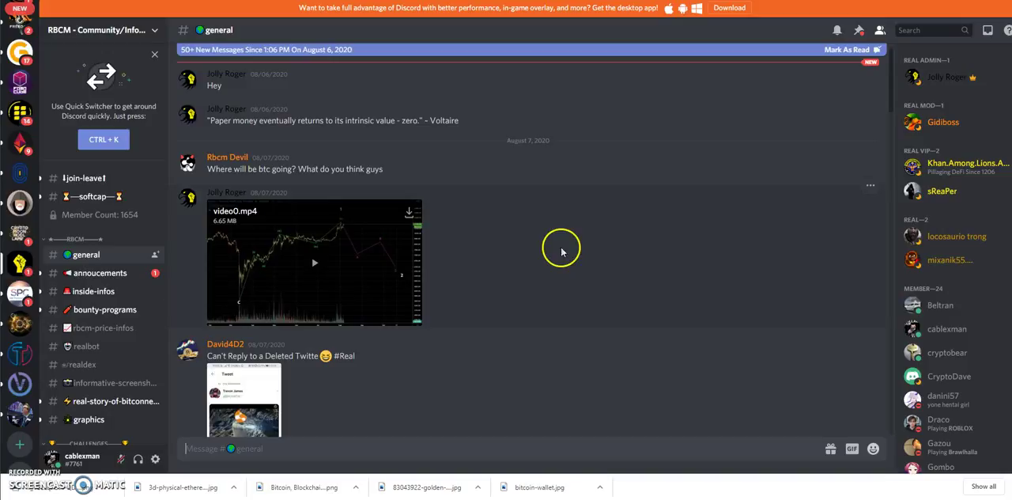
scroll(550, 245, "down", 5)
scroll(550, 246, "down", 5)
scroll(550, 248, "down", 3)
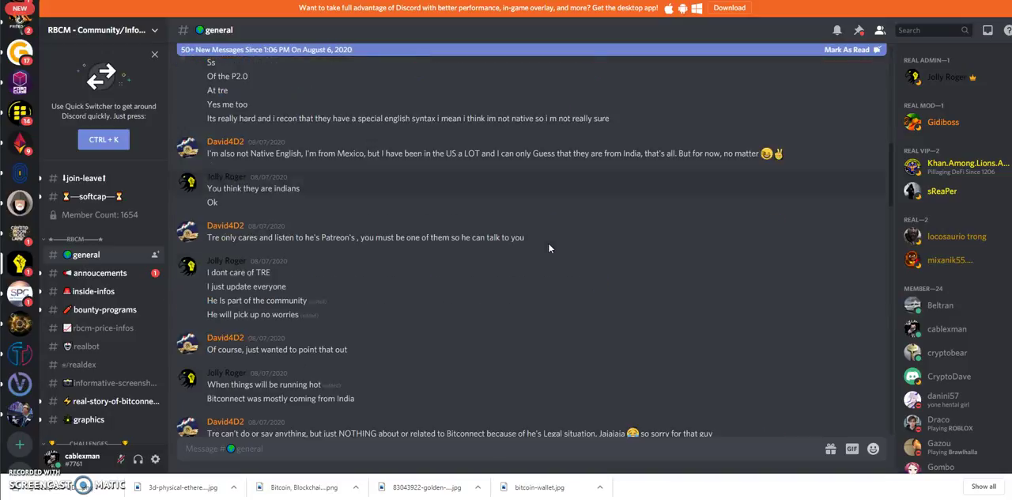
scroll(550, 248, "down", 3)
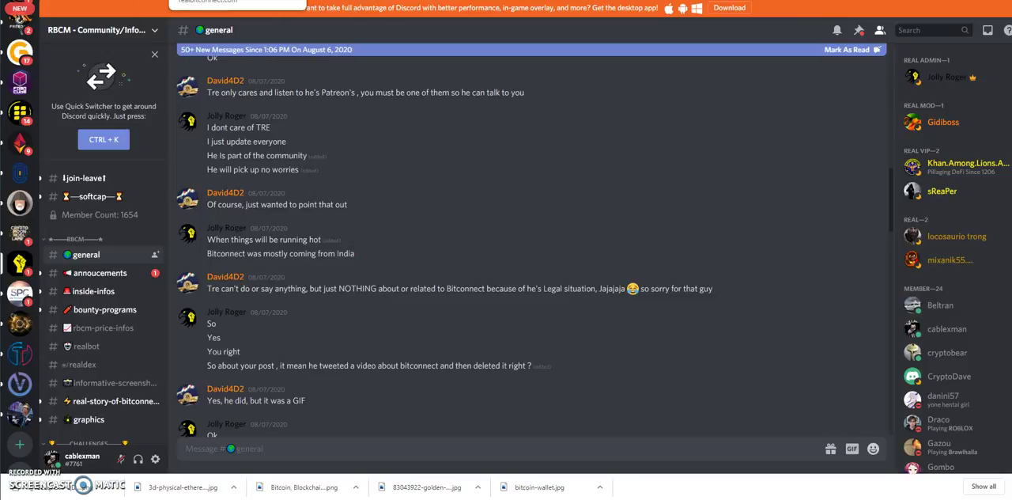
Go back to the RBCM dashboard tab showing the 2.5 USDT price, zero balances and countdown
left_click(237, 5)
scroll(589, 133, "up", 5)
scroll(589, 133, "up", 5)
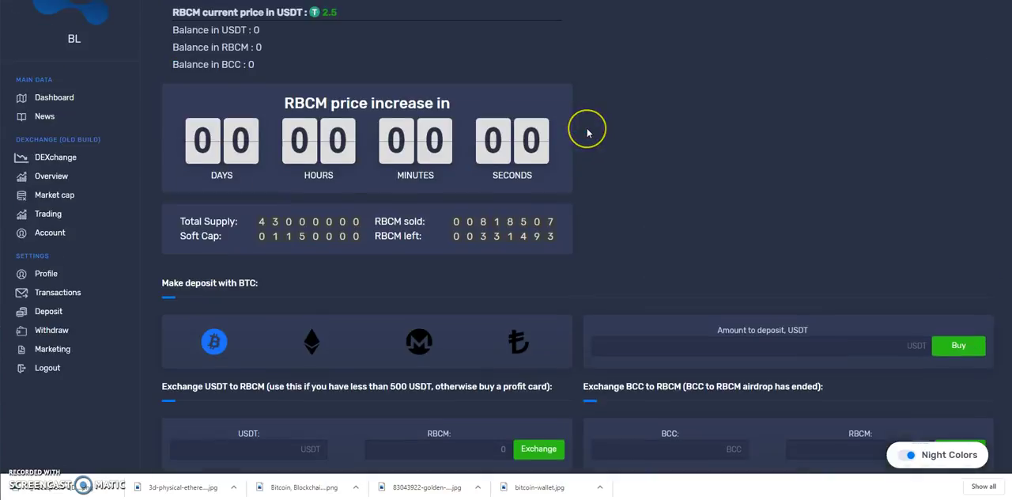
scroll(589, 133, "up", 2)
left_click(574, 136)
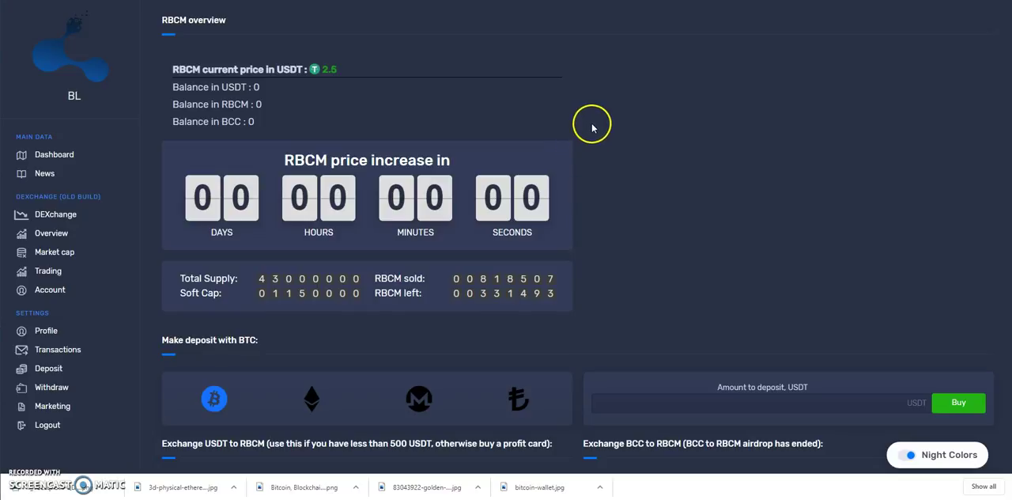
left_click(583, 142)
left_click(459, 109)
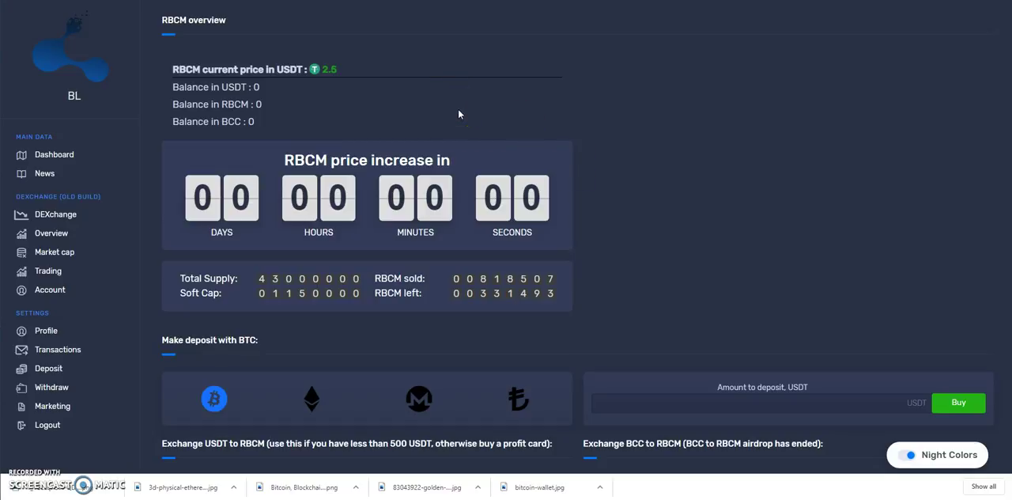